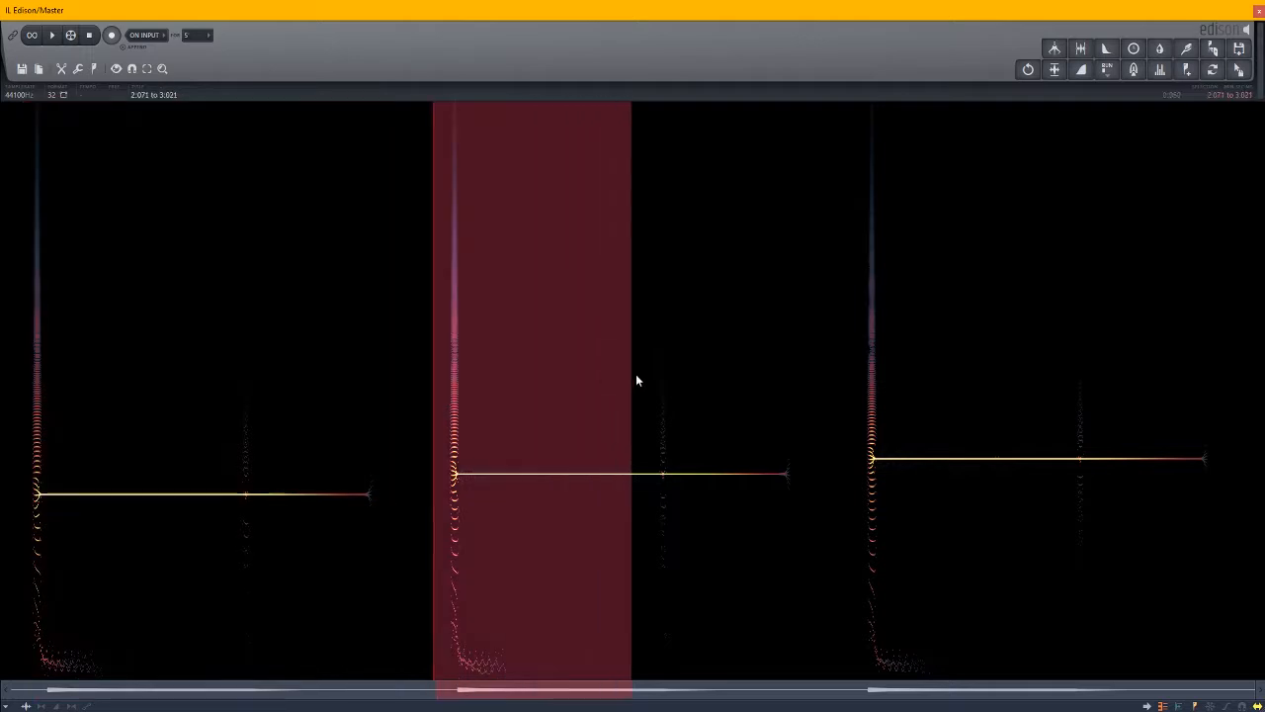
- Show the Osc 1 Detune automation on the Wavetable track and enlarge the track's height
{"action": "left_click", "coordinate": [43, 689]}
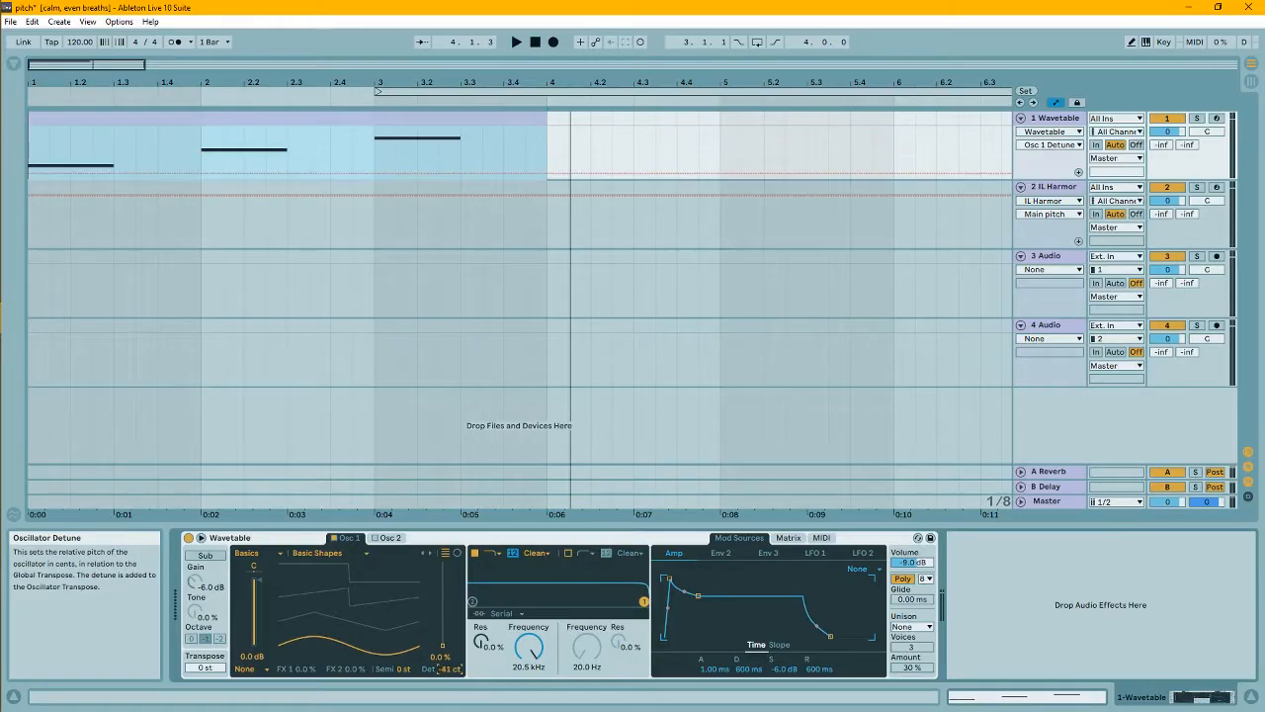
{"action": "right_click", "coordinate": [450, 672]}
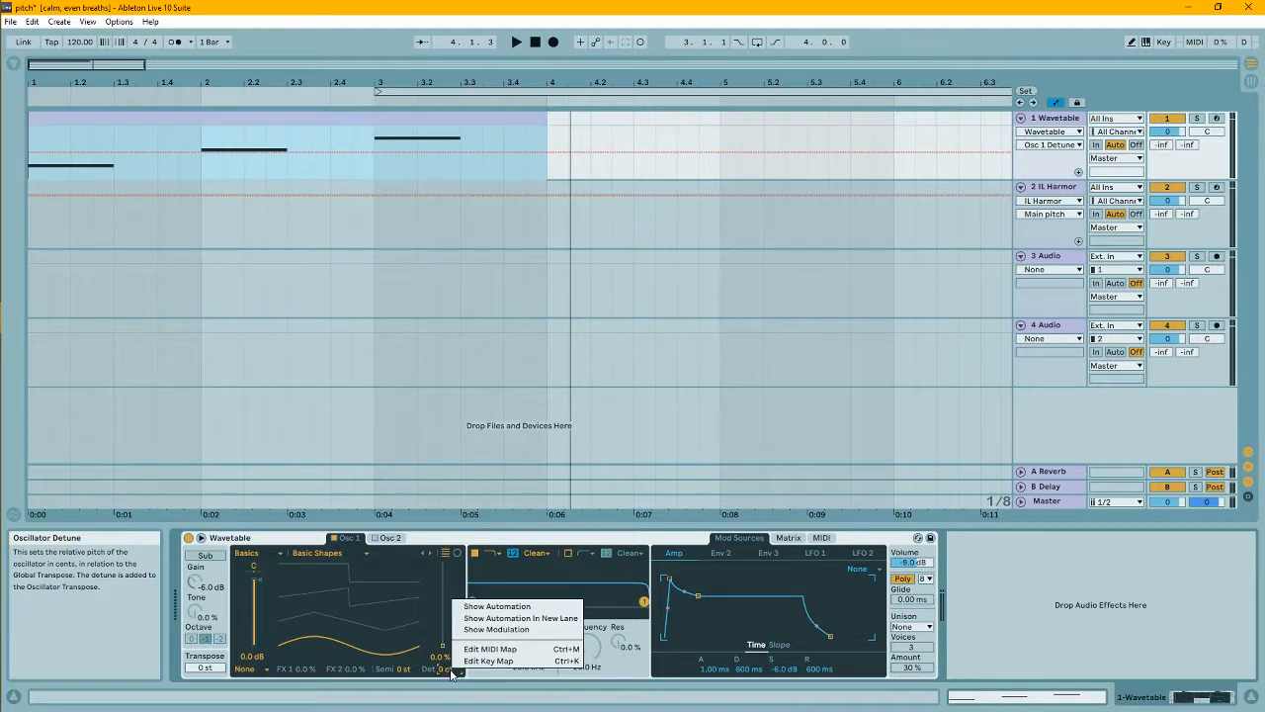
{"action": "left_click", "coordinate": [494, 612]}
{"action": "left_click_drag", "start_coordinate": [1067, 179], "coordinate": [1096, 451]}
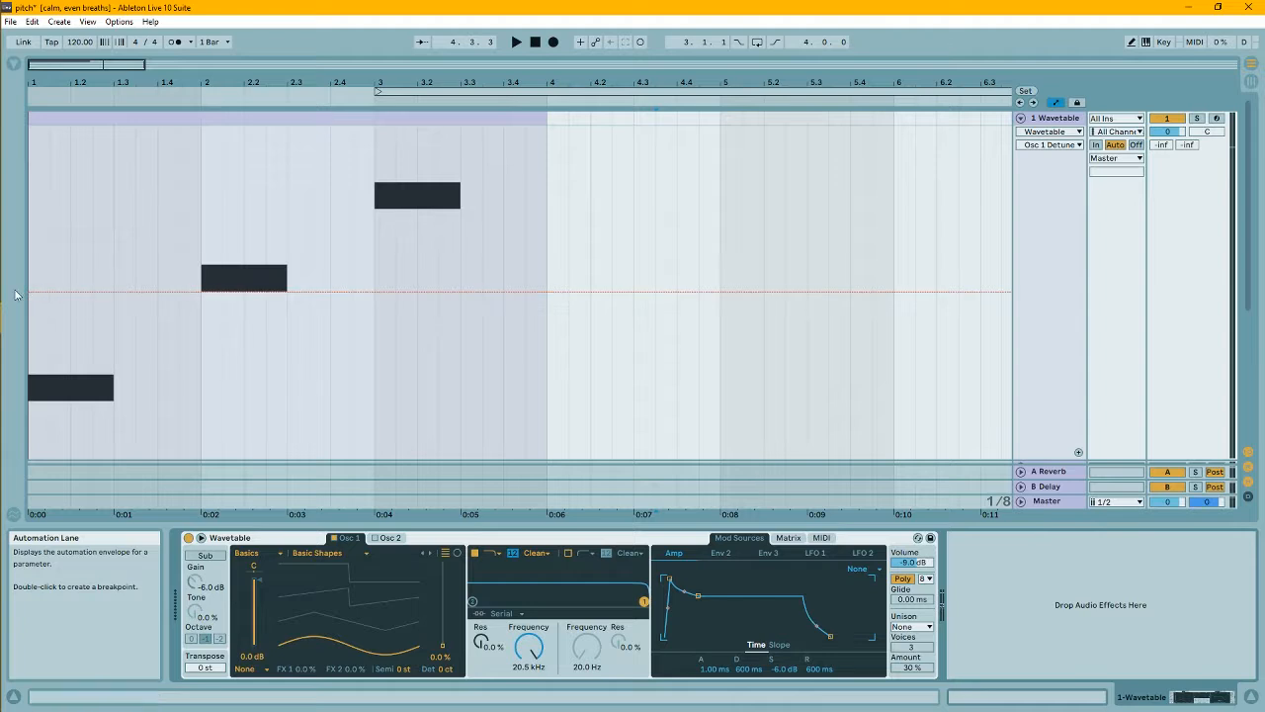
- Draw detune automation bends over the notes and enlarge the Edison recording to view the pitch movement
{"action": "left_click_drag", "start_coordinate": [72, 296], "coordinate": [114, 292]}
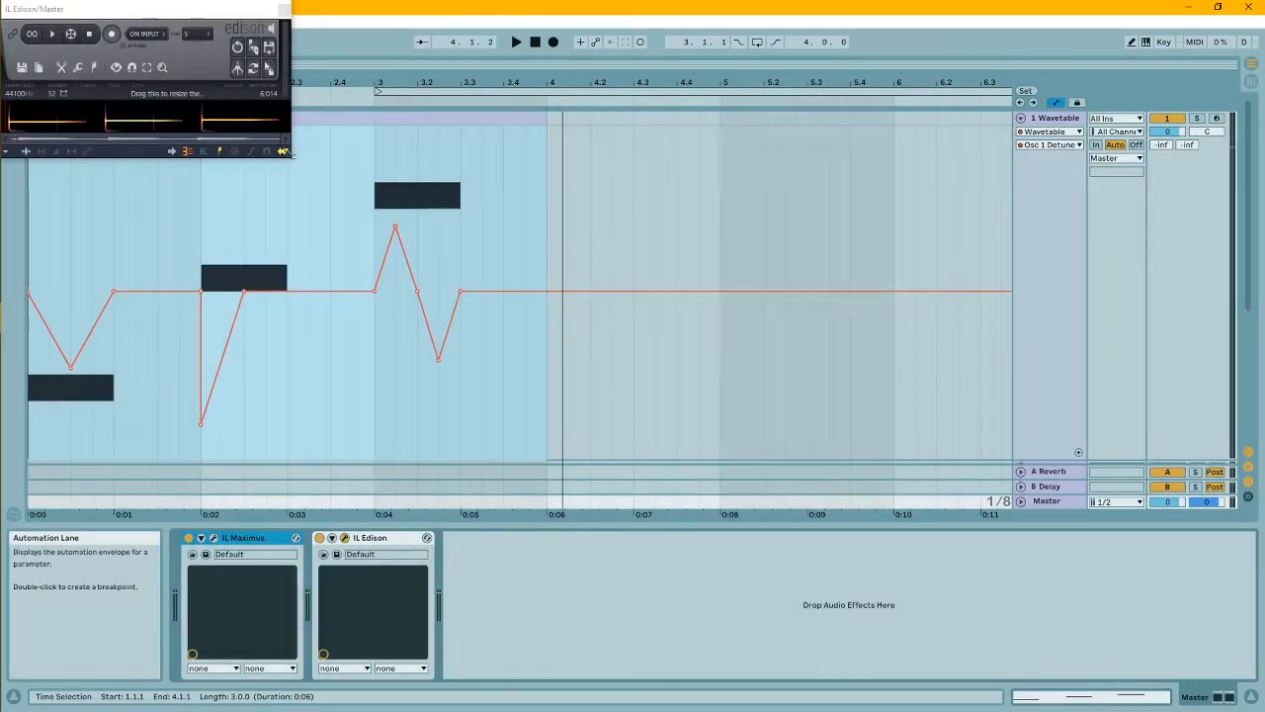
{"action": "left_click_drag", "start_coordinate": [286, 154], "coordinate": [1263, 710]}
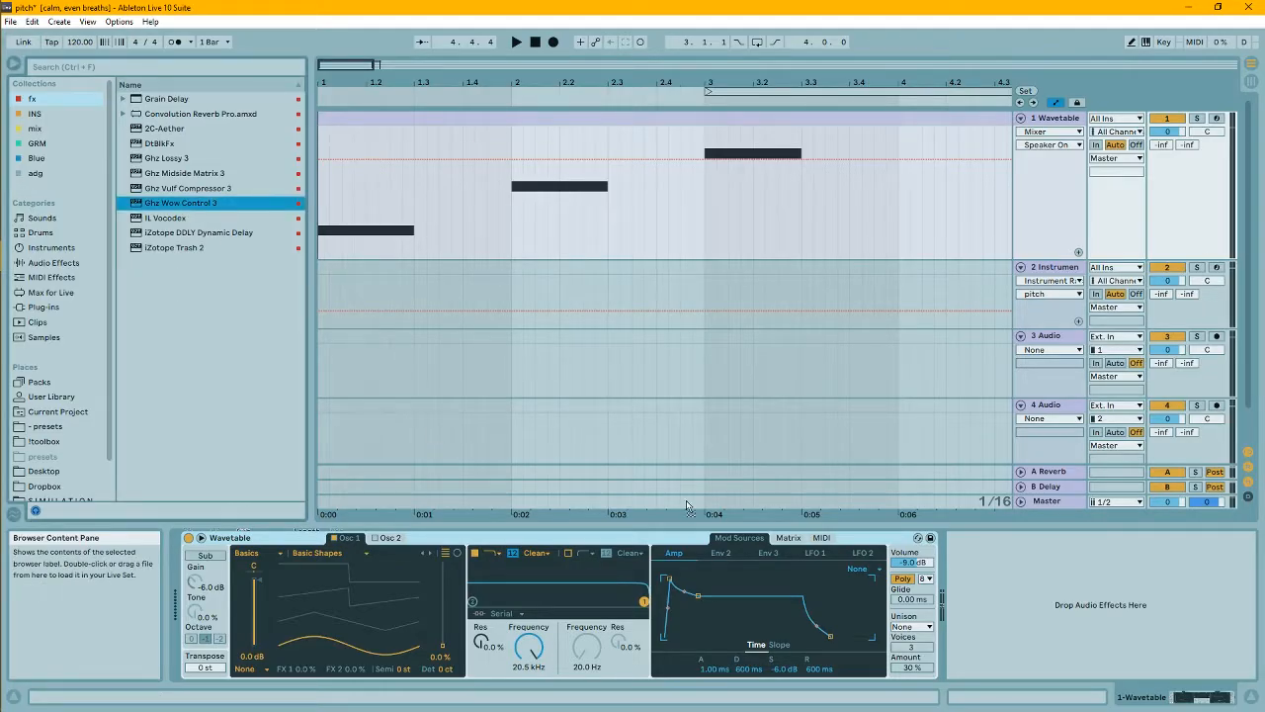
- Set the Wow Control amount to 23.0%, play the clip and enlarge Edison to view the recorded pitch wobble
{"action": "left_click_drag", "start_coordinate": [148, 9], "coordinate": [778, 88]}
{"action": "left_click_drag", "start_coordinate": [772, 236], "coordinate": [772, 229]}
{"action": "key", "text": "space"}
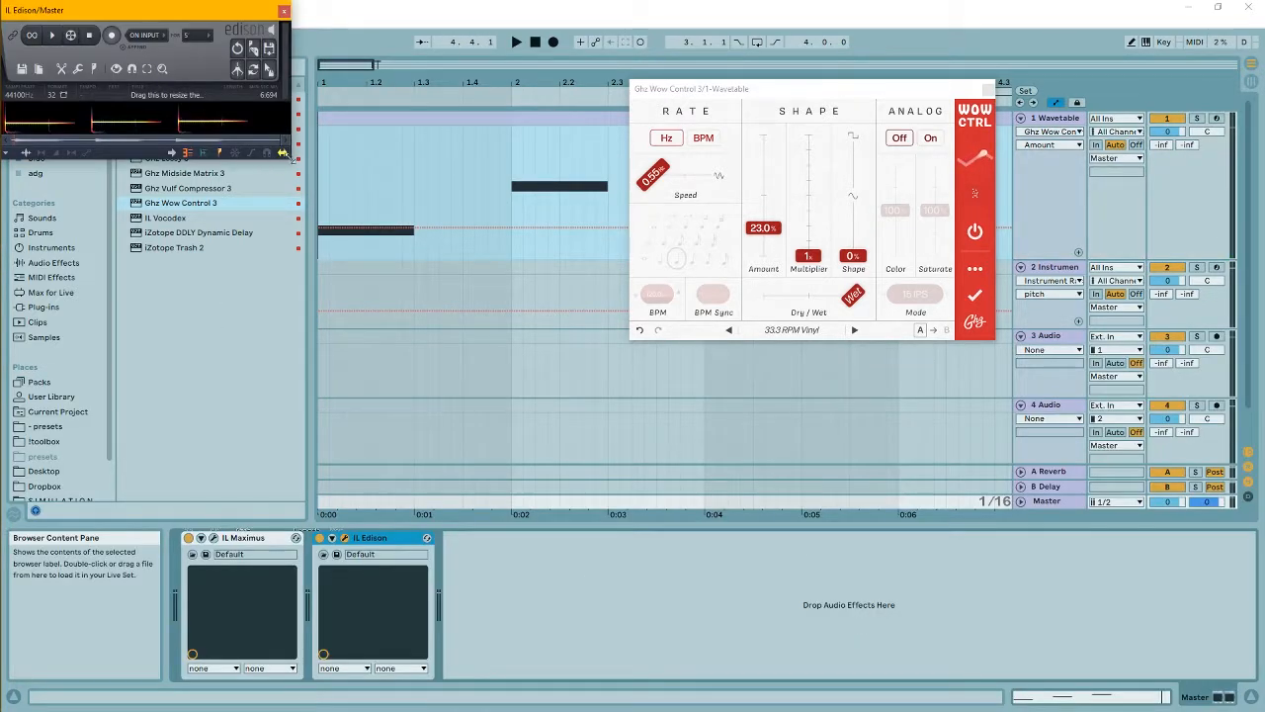
{"action": "left_click_drag", "start_coordinate": [285, 153], "coordinate": [1186, 705]}
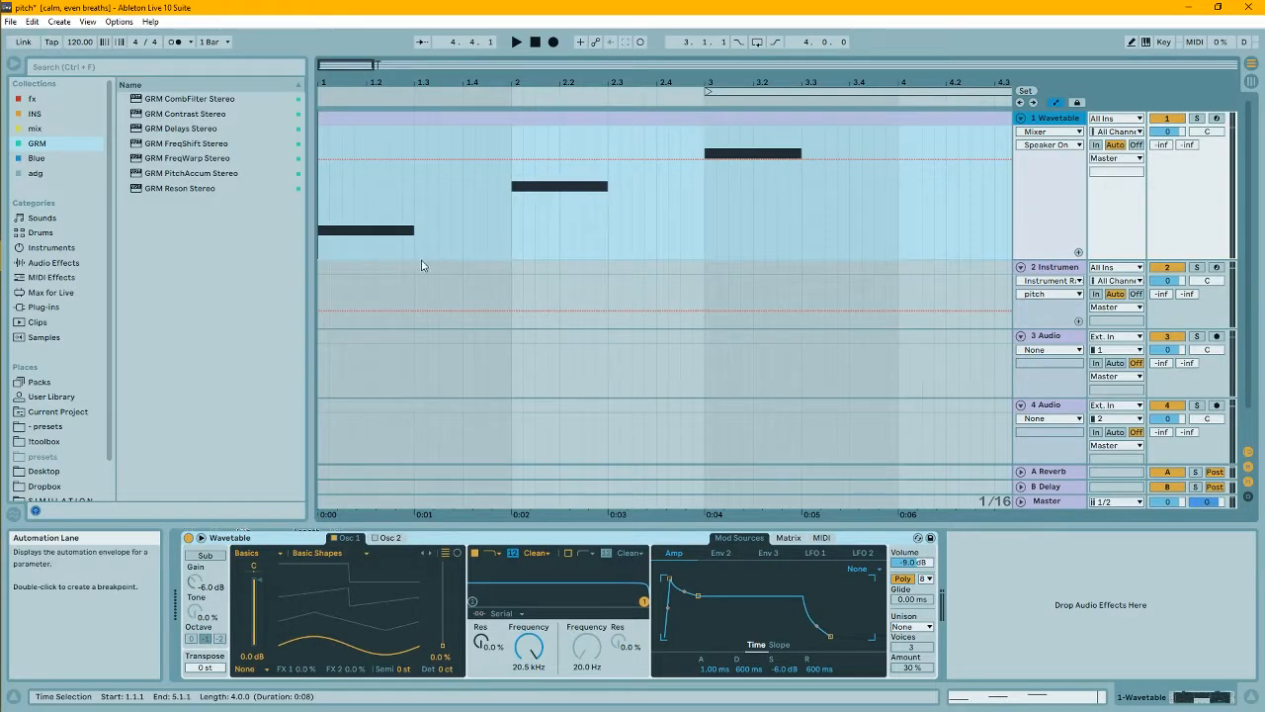
- Add GRM FreqShift Stereo to the Wavetable track and show its Freq Scale automation with the plug-in window clear of the clip
{"action": "left_click", "coordinate": [192, 145]}
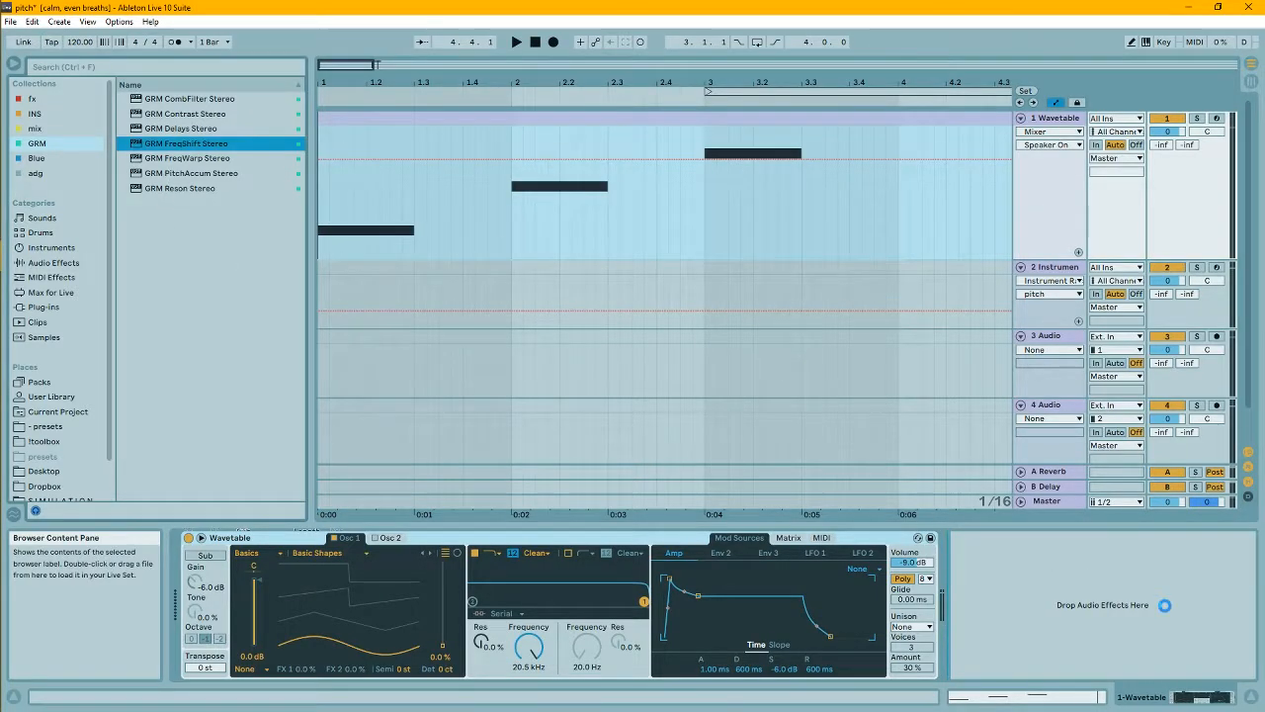
{"action": "right_click", "coordinate": [847, 629]}
{"action": "left_click", "coordinate": [862, 638]}
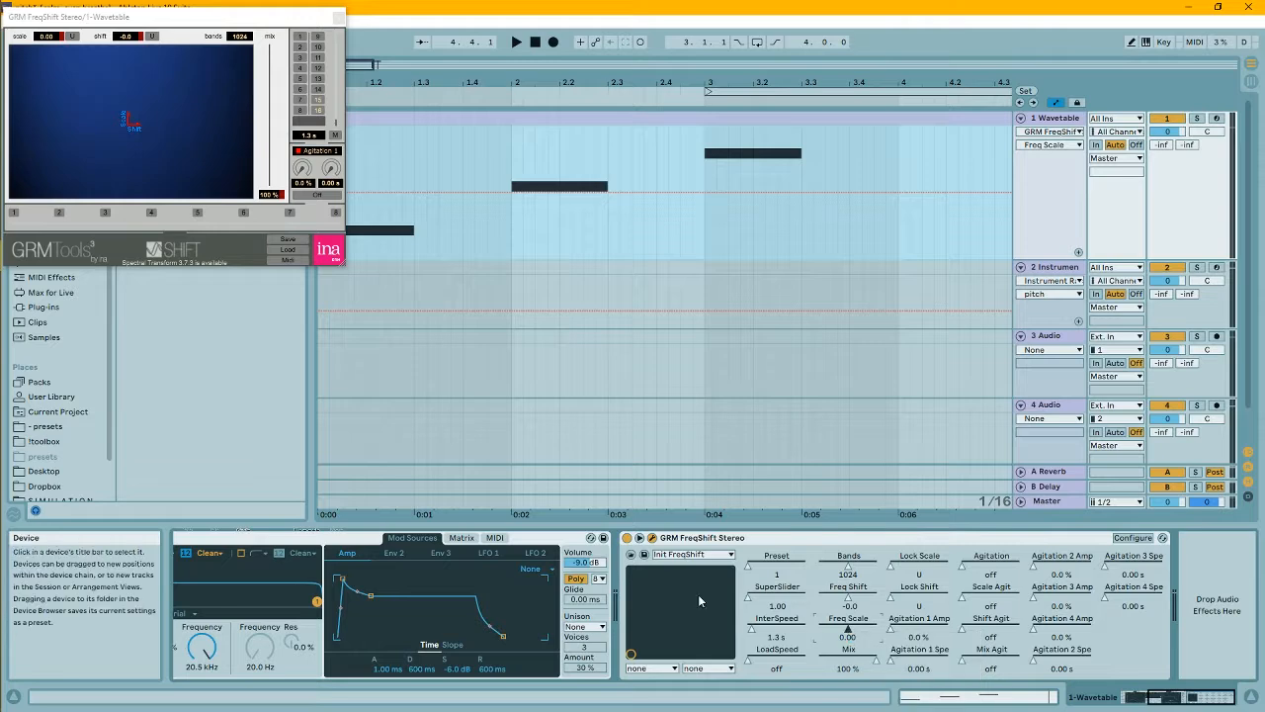
{"action": "left_click_drag", "start_coordinate": [306, 22], "coordinate": [325, 318]}
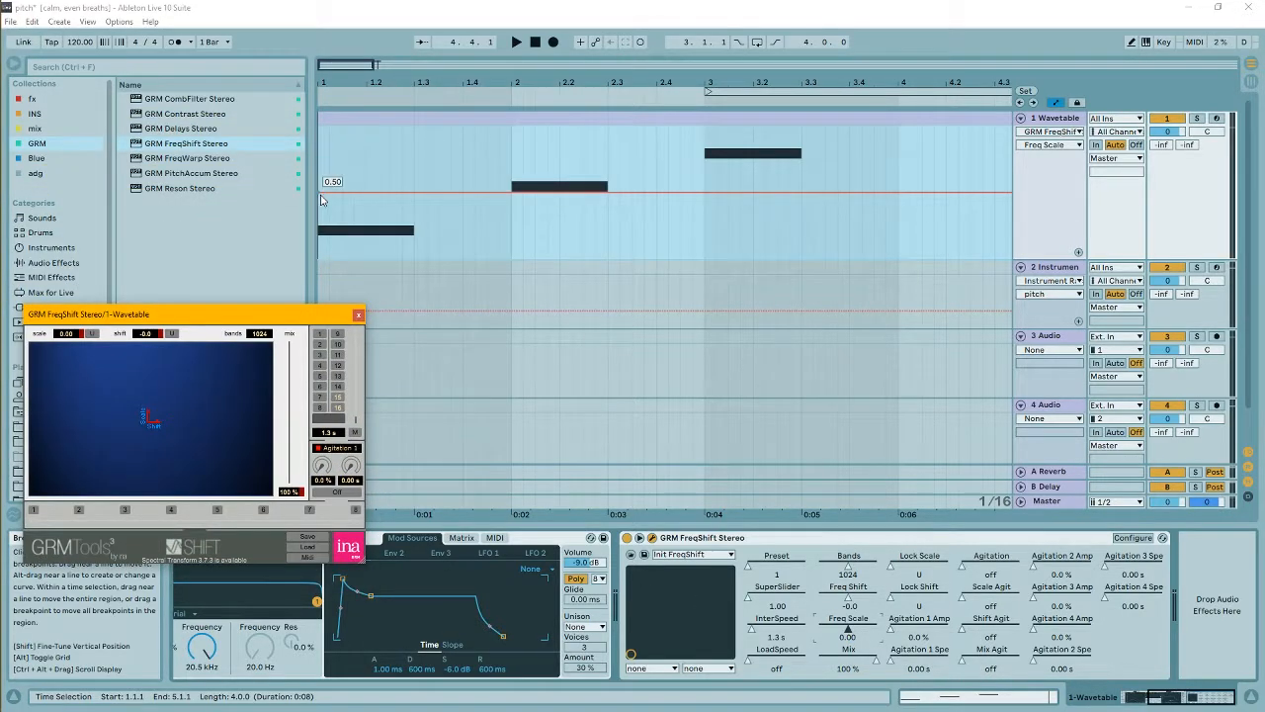
- Draw strong Freq Scale automation bends over the three notes and play the clip
{"action": "left_click", "coordinate": [363, 201]}
{"action": "left_click", "coordinate": [604, 194]}
{"action": "left_click_drag", "start_coordinate": [515, 193], "coordinate": [559, 192]}
{"action": "key", "text": "space"}
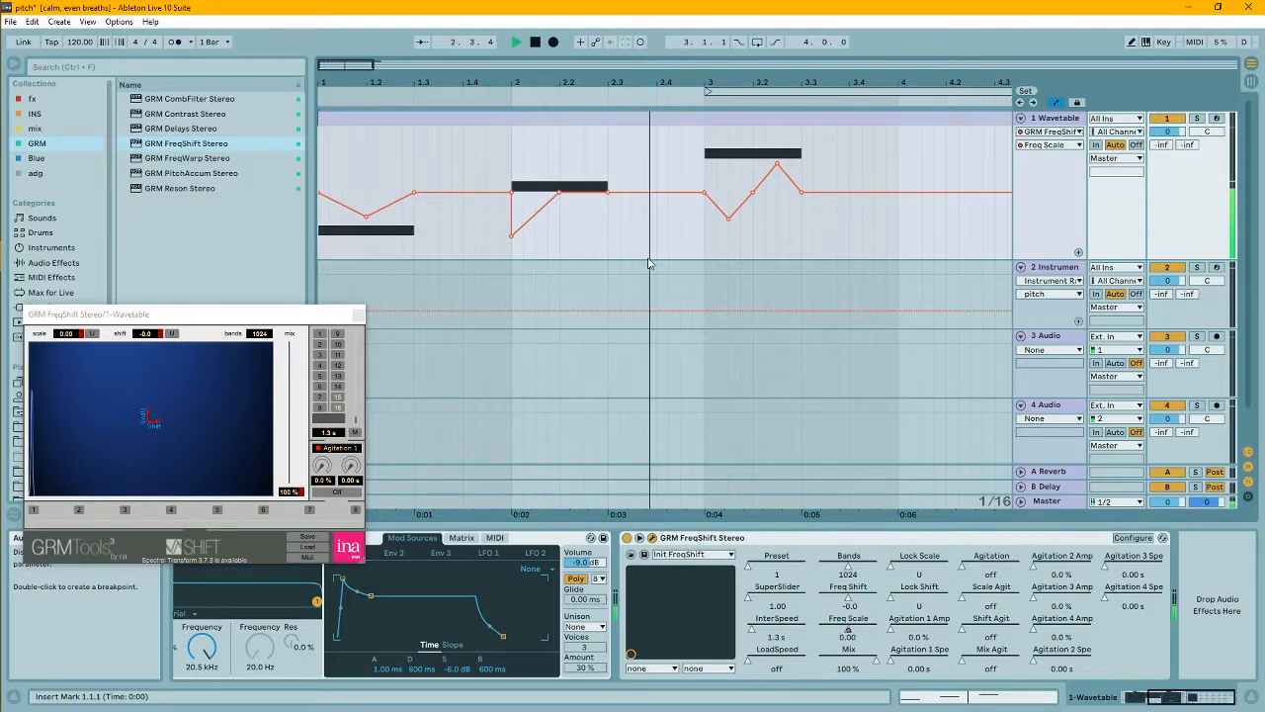
- Reduce the Freq Scale bends to subtle deviations and play the clip with its notes open in the editor
{"action": "key", "text": "space"}
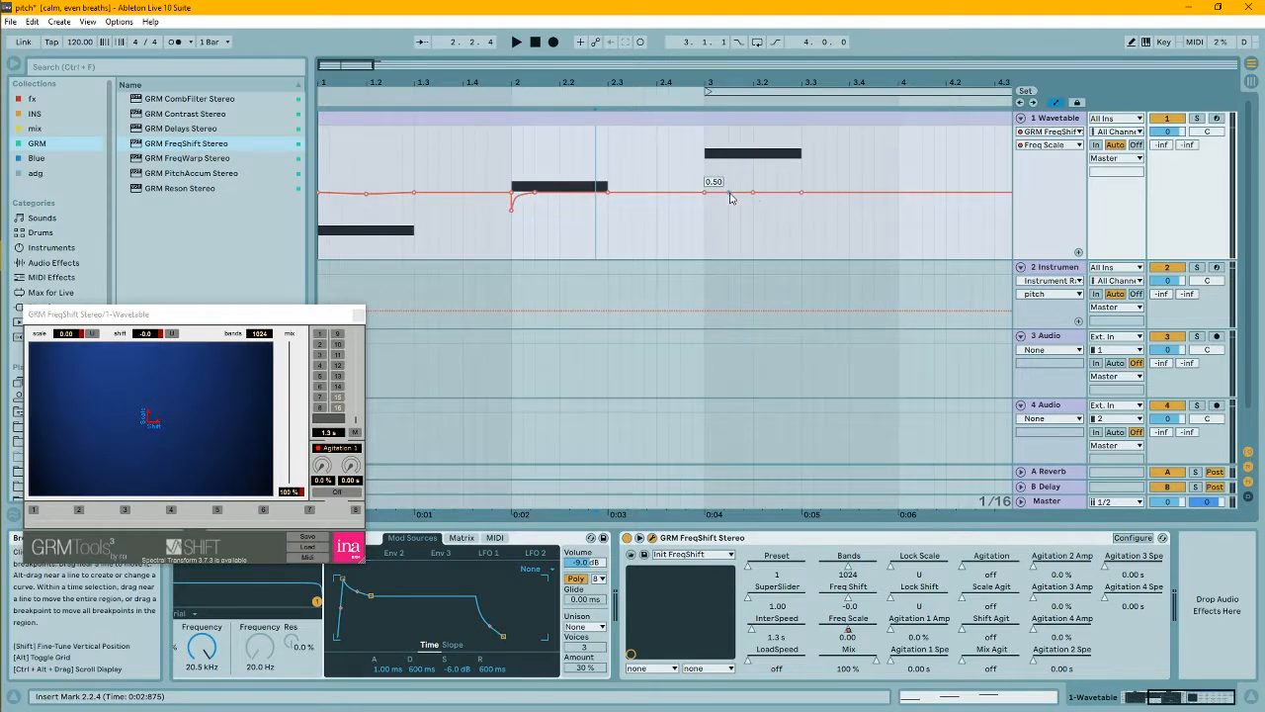
{"action": "left_click_drag", "start_coordinate": [782, 198], "coordinate": [779, 200]}
{"action": "double_click", "coordinate": [347, 118]}
{"action": "key", "text": "space"}
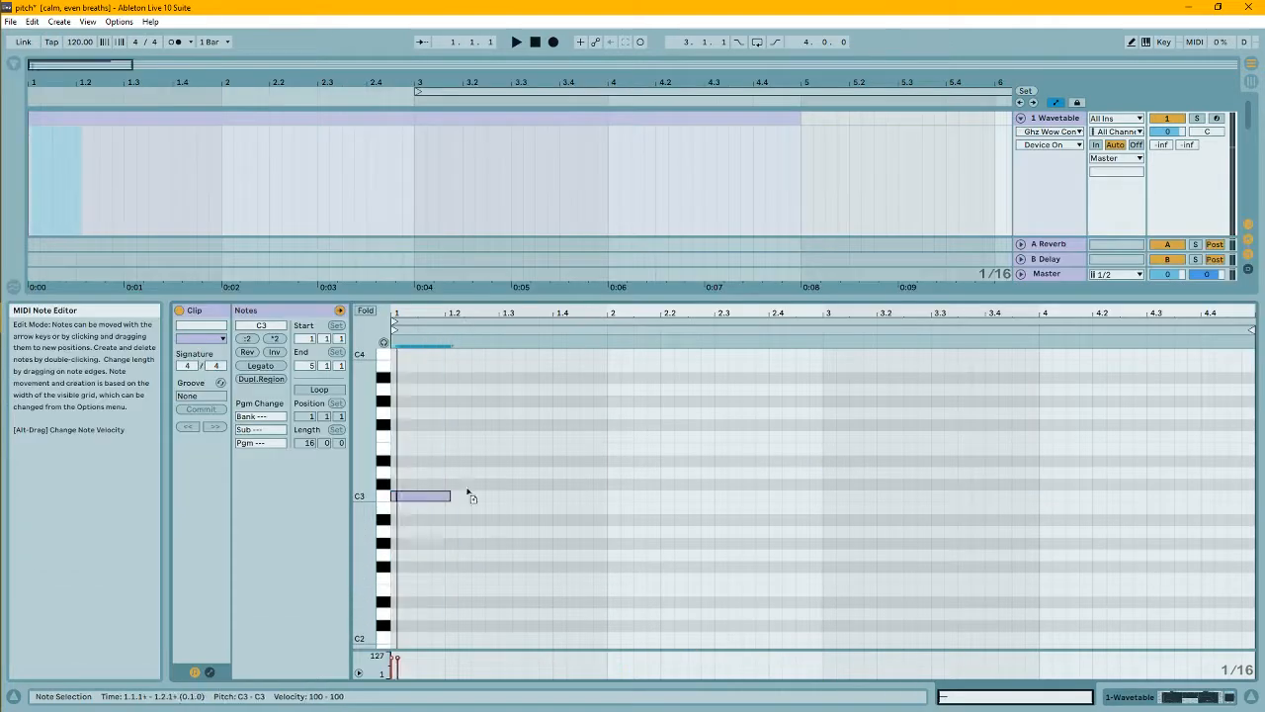
- Fill bars 1 and 2 with quarter-note arpeggios C3–E3–G3–B3 and A2–C3–E3–G3
{"action": "double_click", "coordinate": [472, 448]}
{"action": "double_click", "coordinate": [525, 412]}
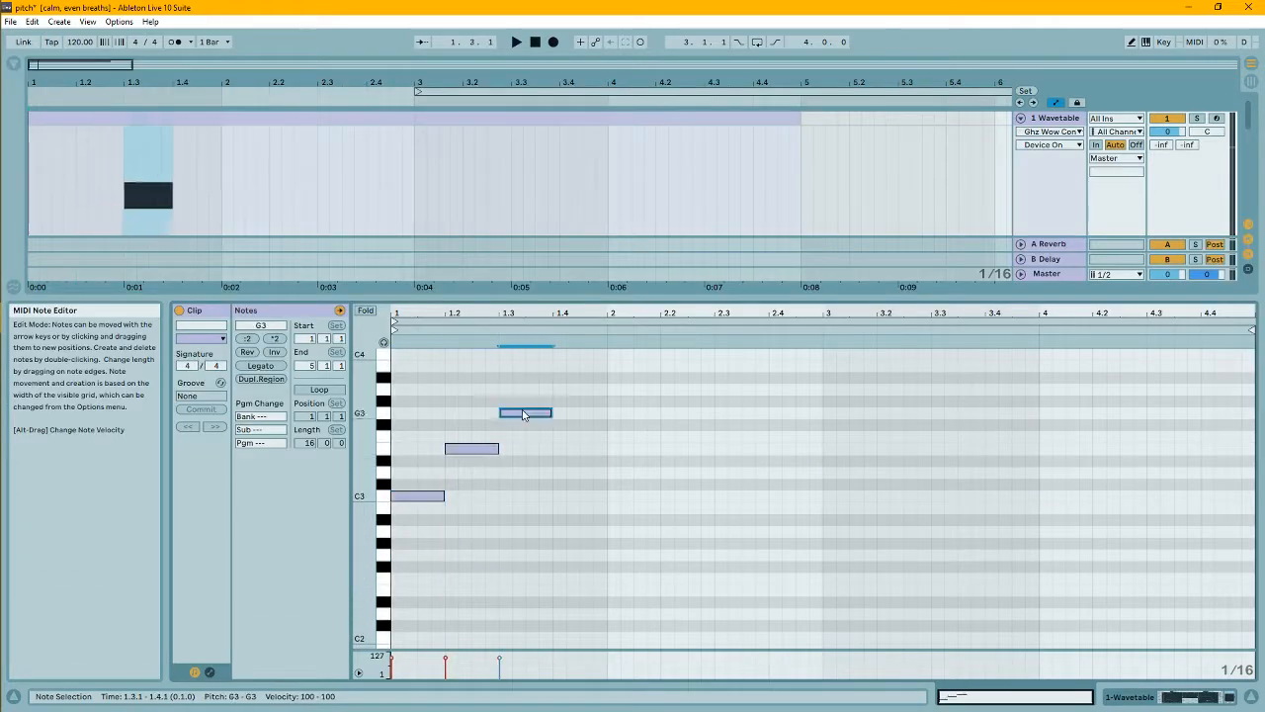
{"action": "double_click", "coordinate": [579, 365]}
{"action": "double_click", "coordinate": [660, 519]}
{"action": "left_click_drag", "start_coordinate": [646, 524], "coordinate": [646, 532]}
{"action": "mouse_move", "coordinate": [658, 532]}
{"action": "left_mouse_down"}
{"action": "mouse_move", "coordinate": [712, 497]}
{"action": "mouse_move", "coordinate": [646, 531]}
{"action": "left_mouse_up"}
{"action": "left_click_drag", "start_coordinate": [695, 497], "coordinate": [741, 448]}
{"action": "left_click_drag", "start_coordinate": [742, 449], "coordinate": [797, 413]}
- Fill bars 3 and 4 with quarter notes F2–A2–C3–E3 and G2–D3–G2–B2, and play the clip
{"action": "left_click_drag", "start_coordinate": [789, 414], "coordinate": [850, 579]}
{"action": "left_click_drag", "start_coordinate": [850, 579], "coordinate": [957, 497]}
{"action": "left_click_drag", "start_coordinate": [958, 497], "coordinate": [1121, 476]}
{"action": "left_click_drag", "start_coordinate": [1122, 477], "coordinate": [1162, 558]}
{"action": "left_click_drag", "start_coordinate": [1162, 559], "coordinate": [1213, 516]}
{"action": "key", "text": "space"}
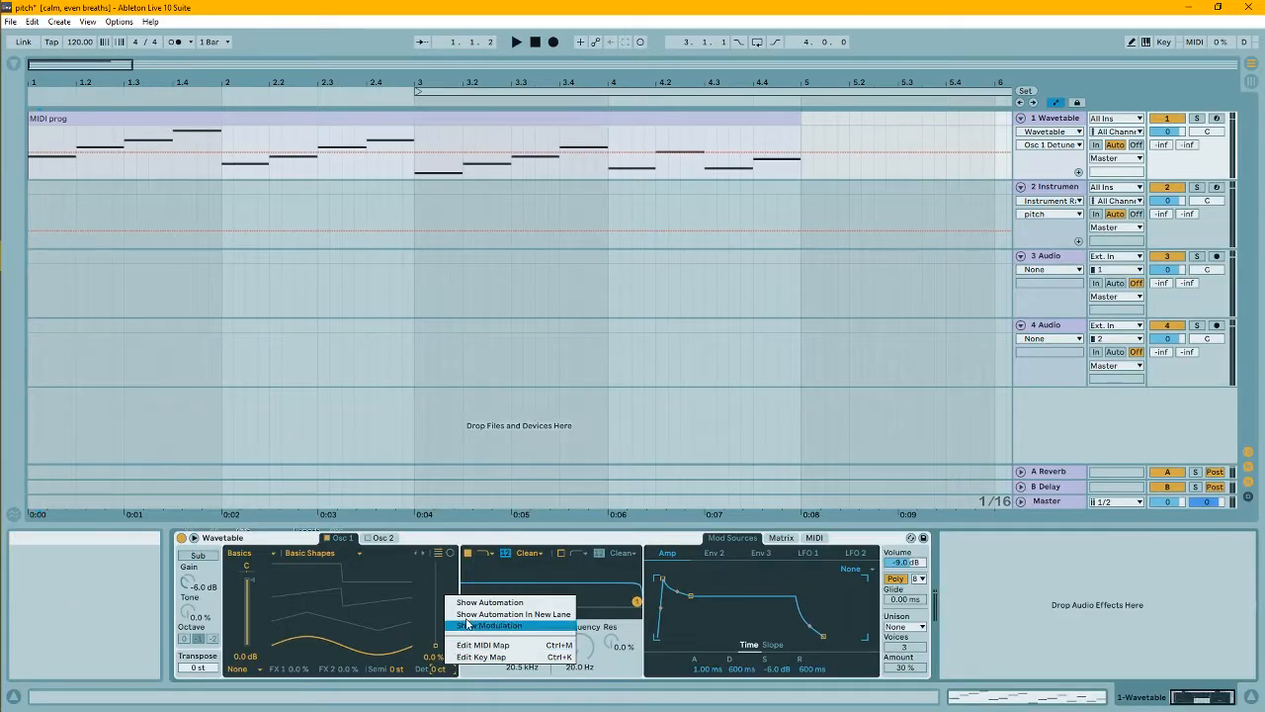
- Show the Osc 1 Detune automation and draw a downward pitch dip within each of the first two notes
{"action": "left_click", "coordinate": [470, 610]}
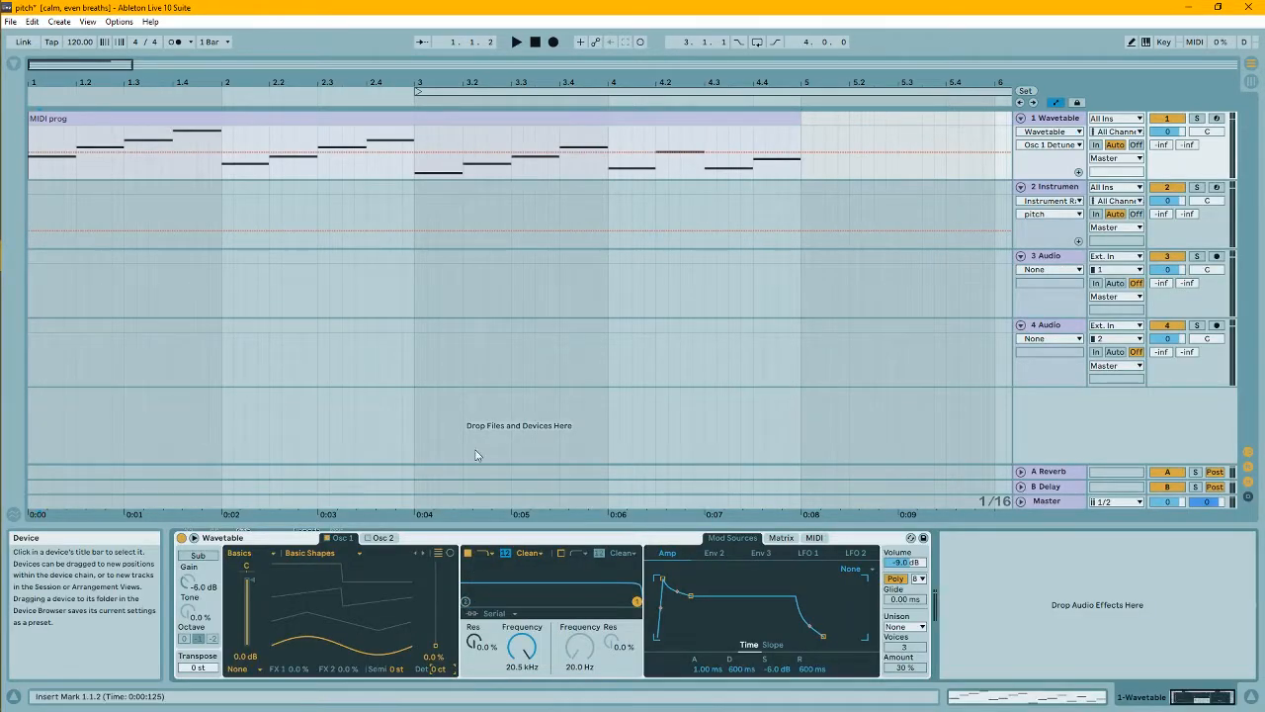
{"action": "scroll", "coordinate": [462, 395], "scroll_direction": "up", "scroll_amount": 8}
{"action": "left_click_drag", "start_coordinate": [51, 293], "coordinate": [51, 341]}
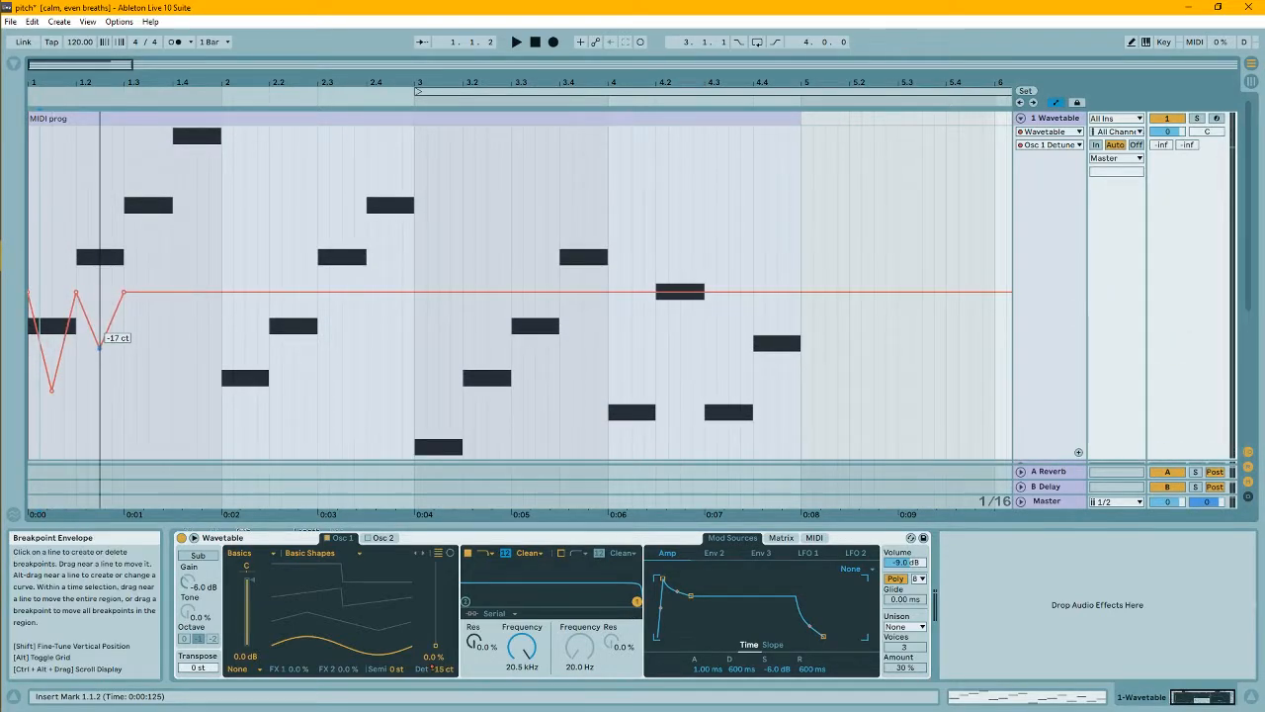
{"action": "scroll", "coordinate": [99, 379], "scroll_direction": "up", "scroll_amount": 3}
- Draw detune dips across the remaining notes of bar 1 and into bar 2, reaching about -22 ct within the third note
{"action": "left_click", "coordinate": [235, 292]}
{"action": "left_click_drag", "start_coordinate": [207, 292], "coordinate": [207, 359]}
{"action": "left_click", "coordinate": [289, 293]}
{"action": "left_click_drag", "start_coordinate": [261, 293], "coordinate": [248, 364]}
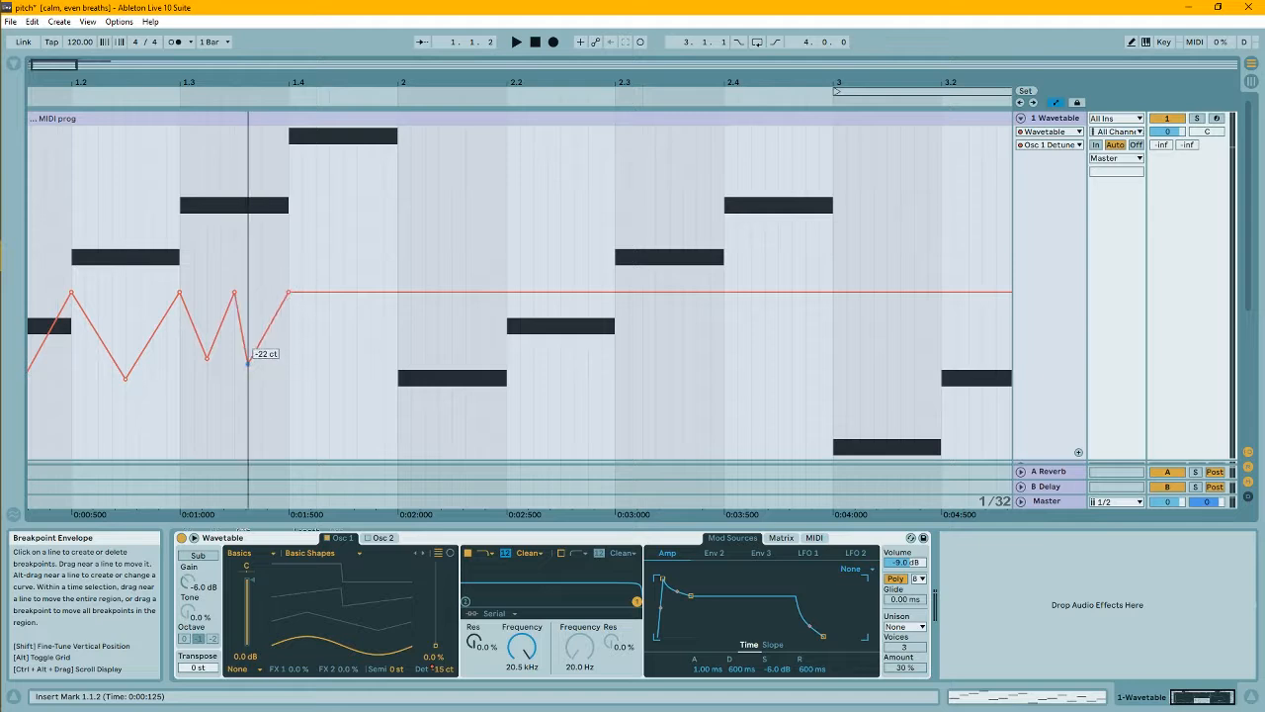
{"action": "left_click_drag", "start_coordinate": [344, 339], "coordinate": [343, 375]}
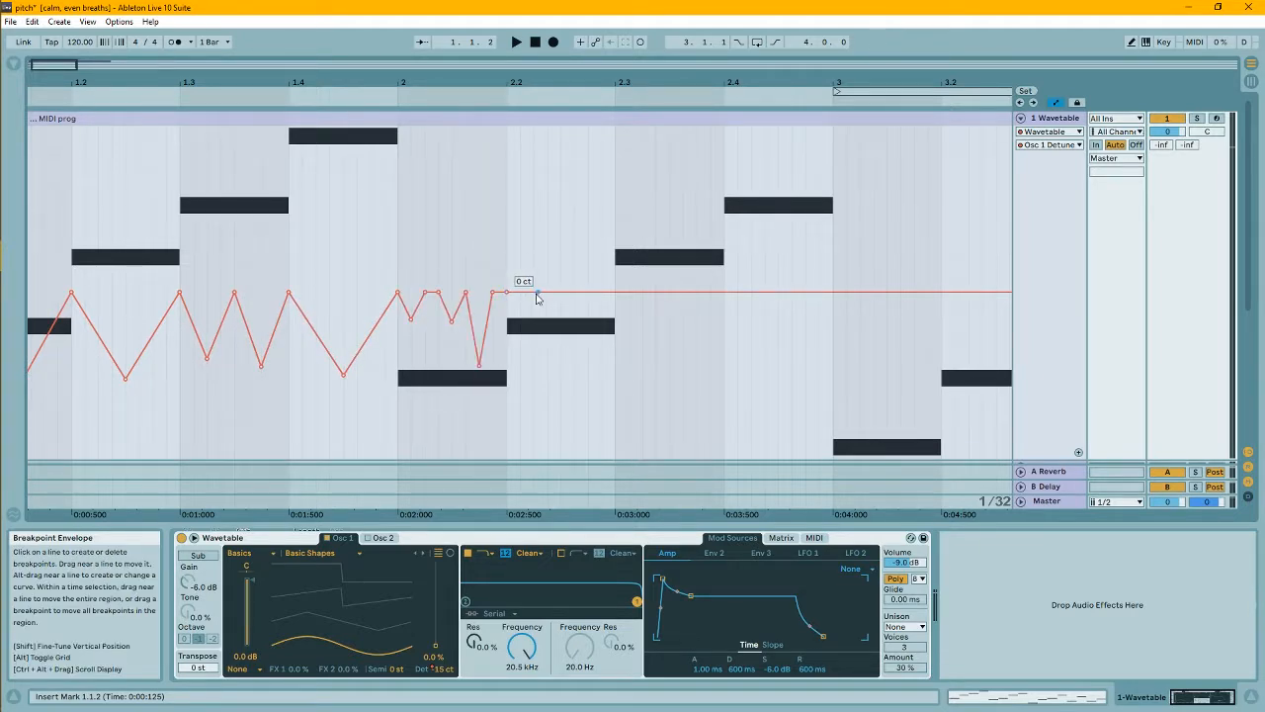
{"action": "left_click_drag", "start_coordinate": [588, 292], "coordinate": [219, 378]}
- Complete the bar 2 detune dips, duplicate the automation of bars 1–2 onto bars 3–4 and play the result
{"action": "scroll", "coordinate": [578, 370], "scroll_direction": "down", "scroll_amount": 3}
{"action": "left_click_drag", "start_coordinate": [233, 317], "coordinate": [415, 267]}
{"action": "left_click_drag", "start_coordinate": [414, 247], "coordinate": [29, 252]}
{"action": "key", "text": "ctrl+d"}
{"action": "left_click", "coordinate": [32, 256]}
{"action": "key", "text": "space"}
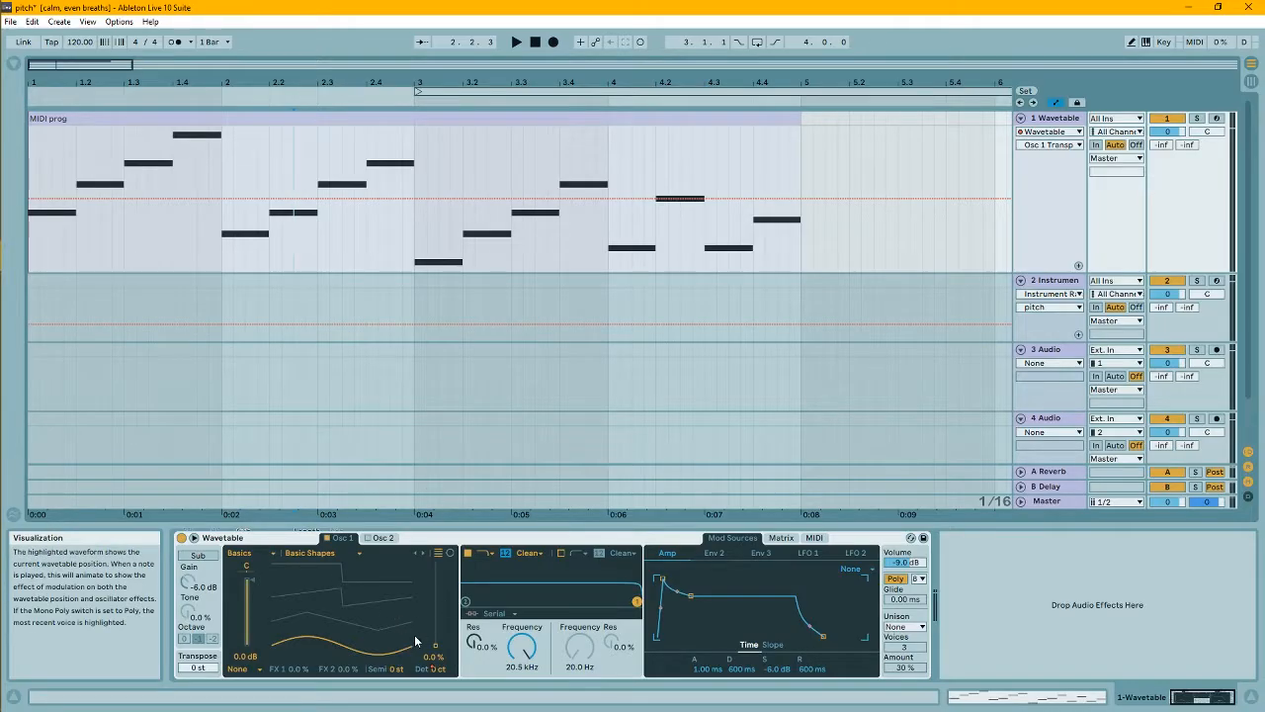
- Show the Osc 1 Detune automation in its own lane below the Wavetable track's main lane
{"action": "right_click", "coordinate": [436, 669]}
{"action": "left_click", "coordinate": [504, 601]}
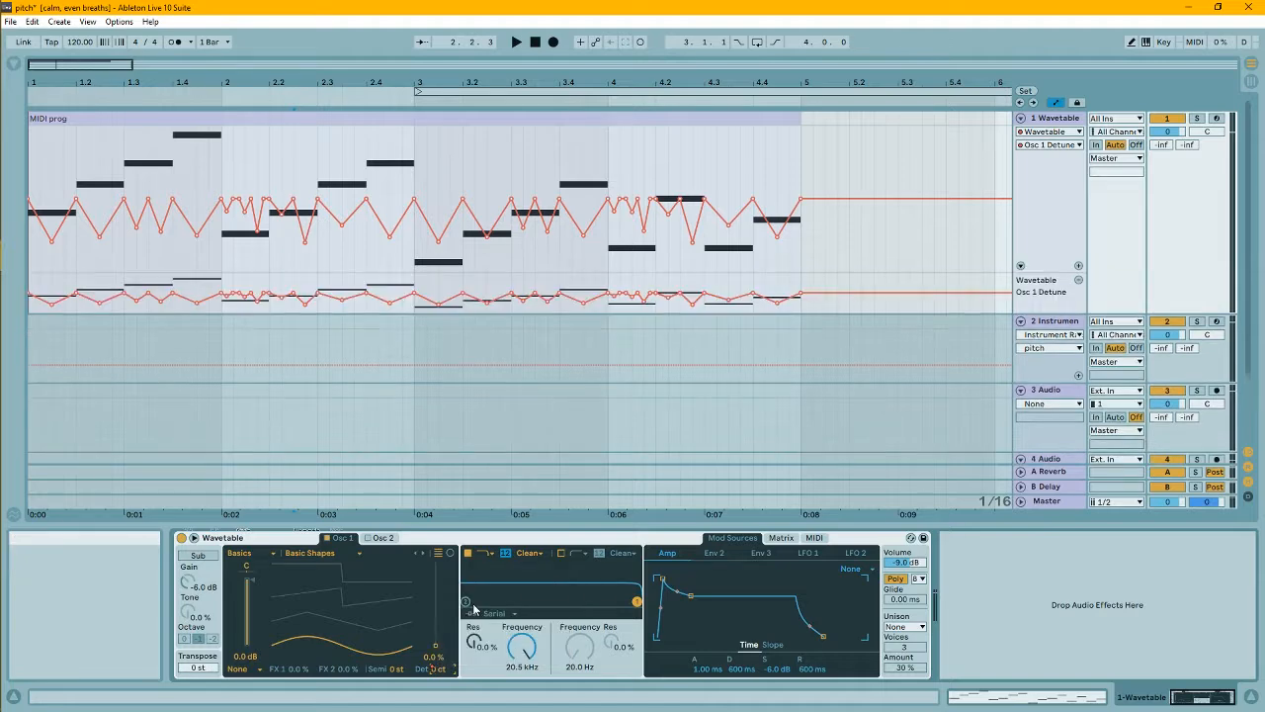
- Draw curved Transpose automation dips at the bar boundaries, with about -9 st at the start of bar 4, and play the clip
{"action": "right_click", "coordinate": [221, 670]}
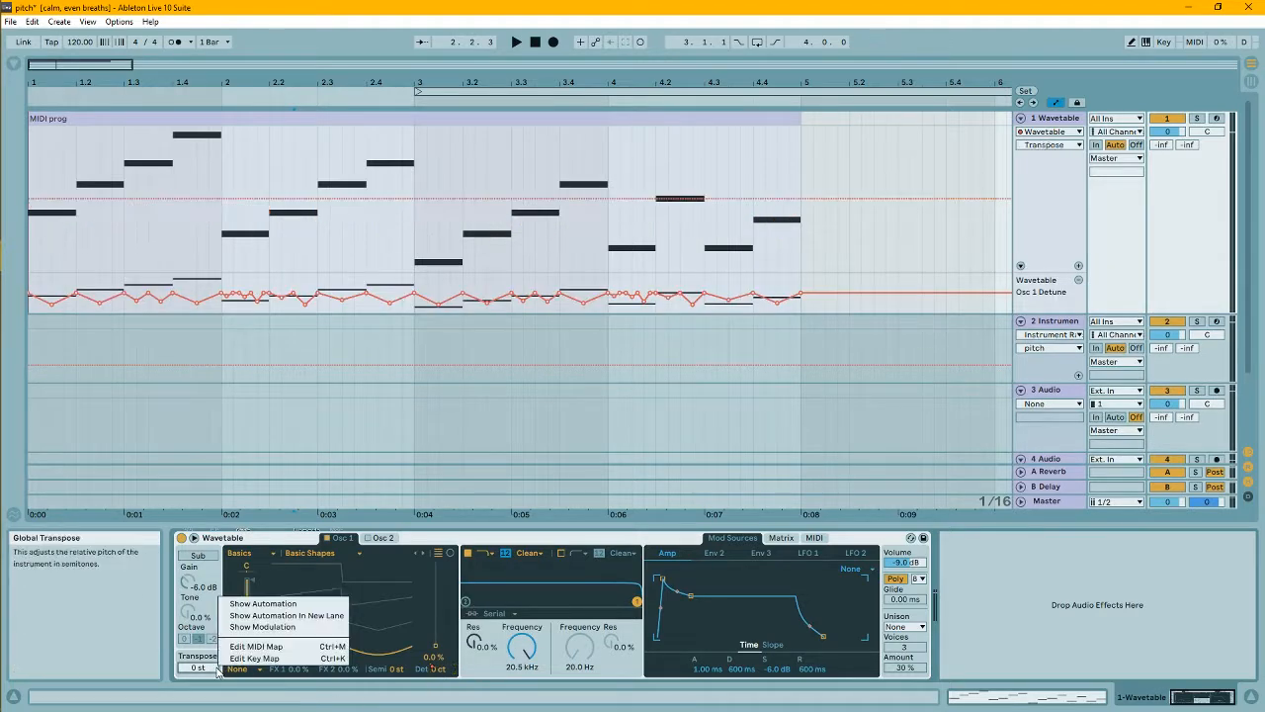
{"action": "left_click", "coordinate": [259, 600]}
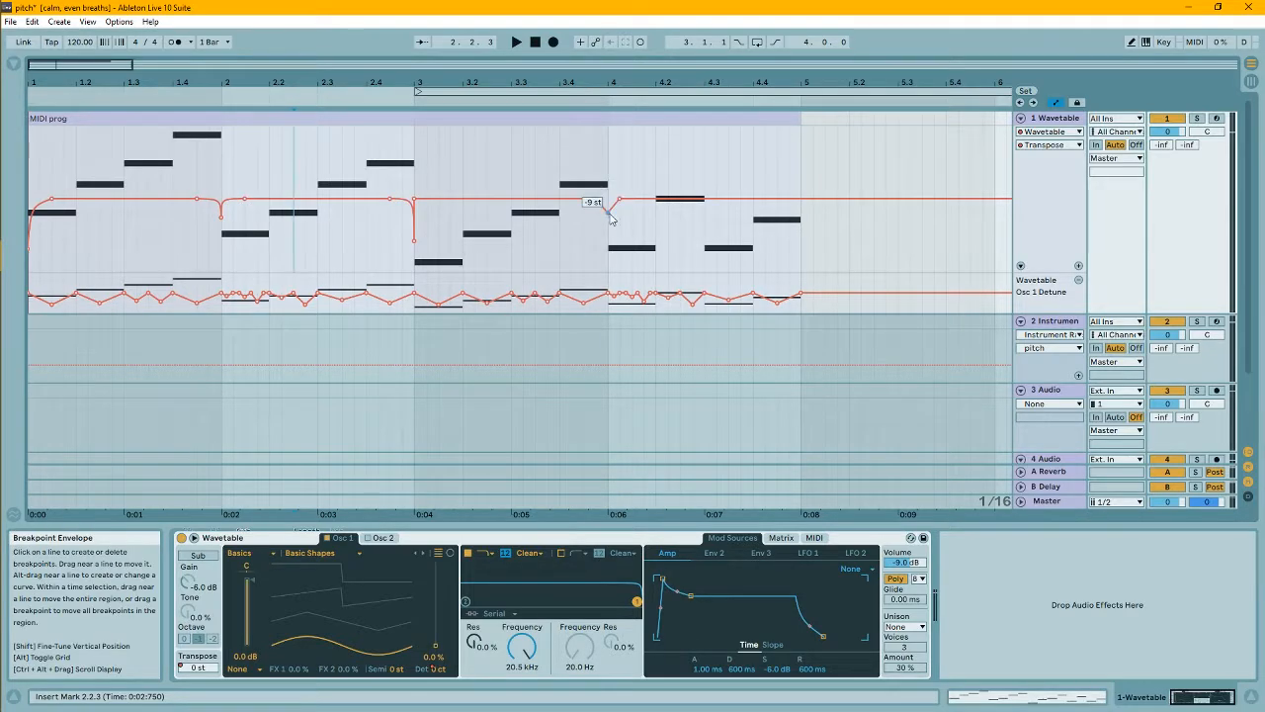
{"action": "key", "text": "space"}
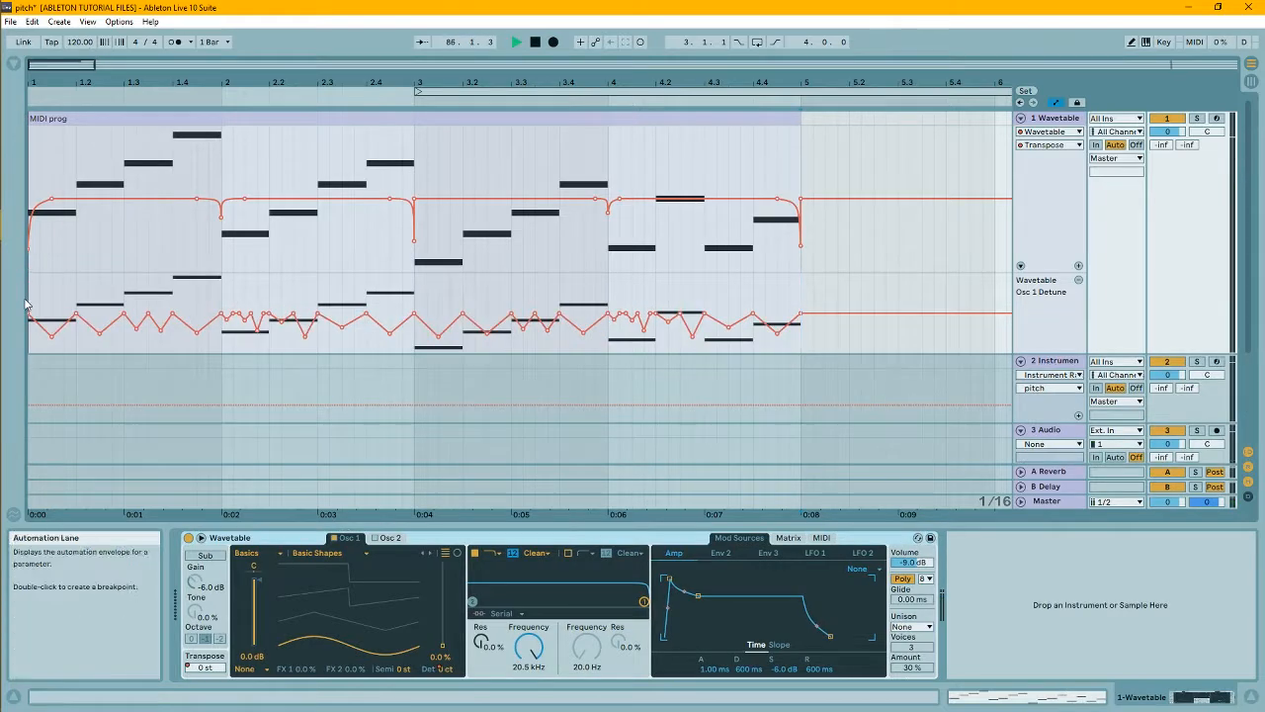
- Try shifting the clip's whole Osc 1 Detune envelope down to about -34 ct and back up near 0 ct
{"action": "left_click", "coordinate": [39, 314]}
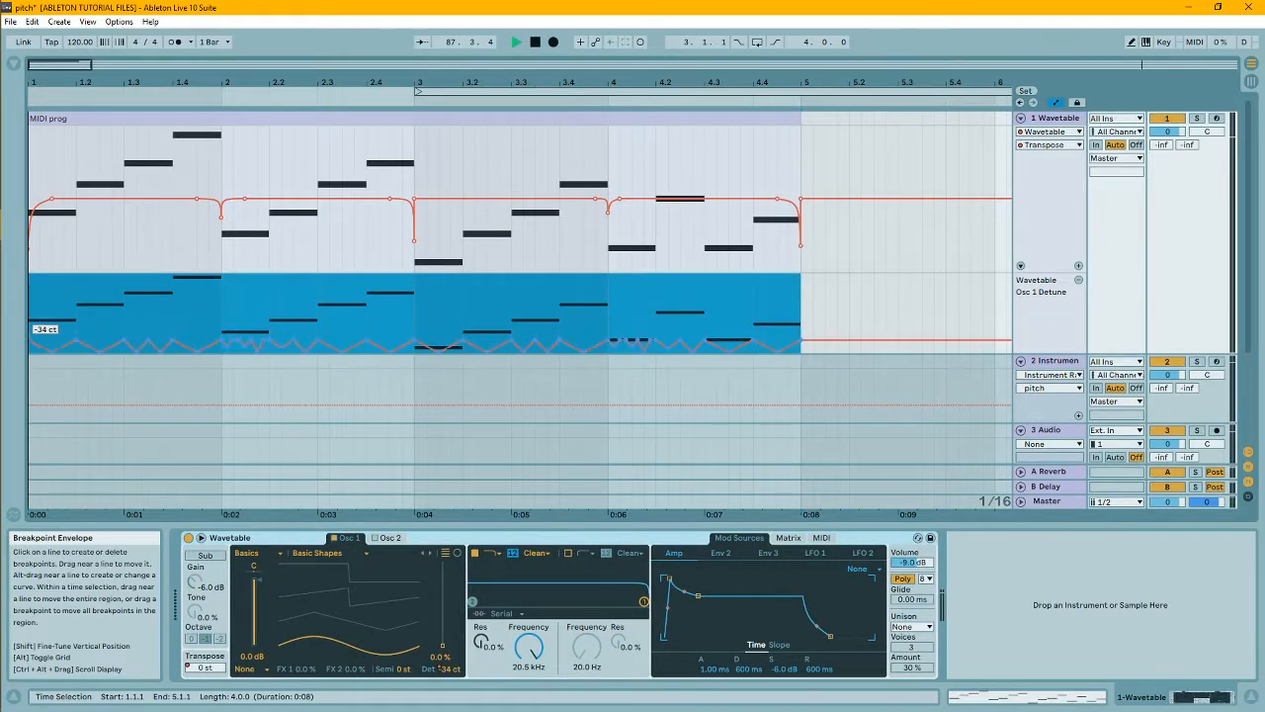
{"action": "left_click_drag", "start_coordinate": [74, 344], "coordinate": [74, 327]}
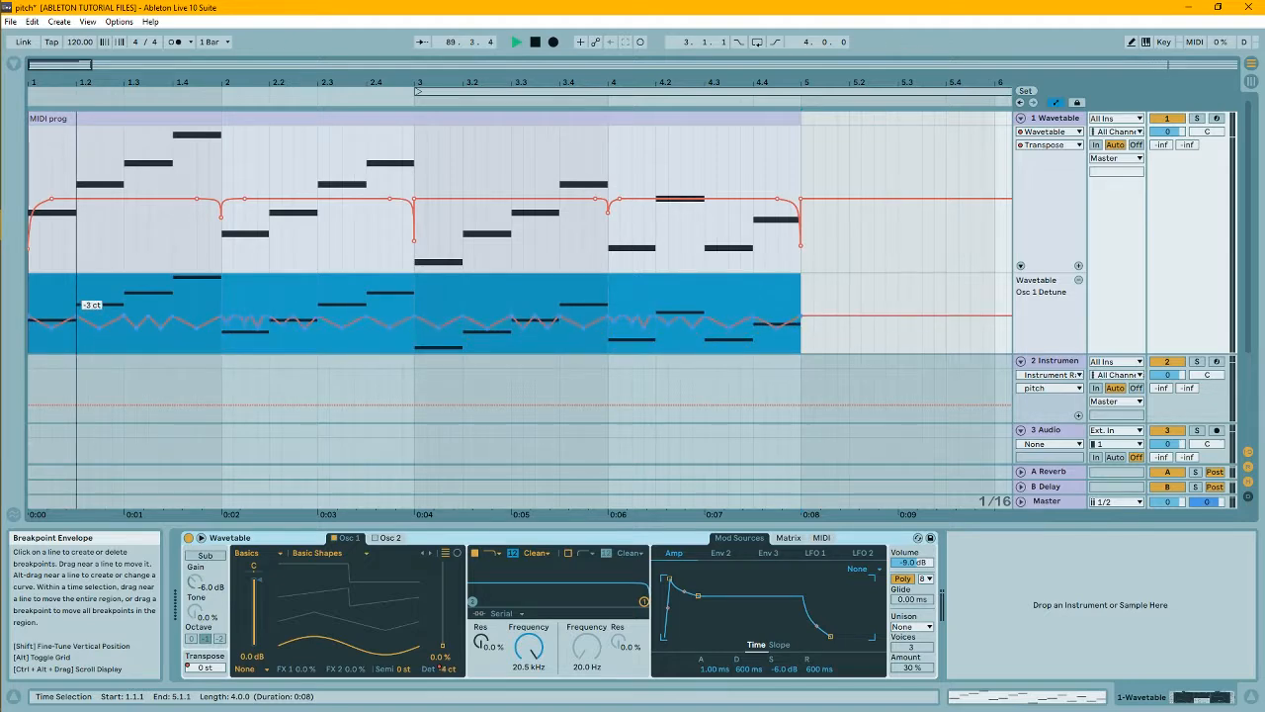
{"action": "left_click", "coordinate": [31, 316]}
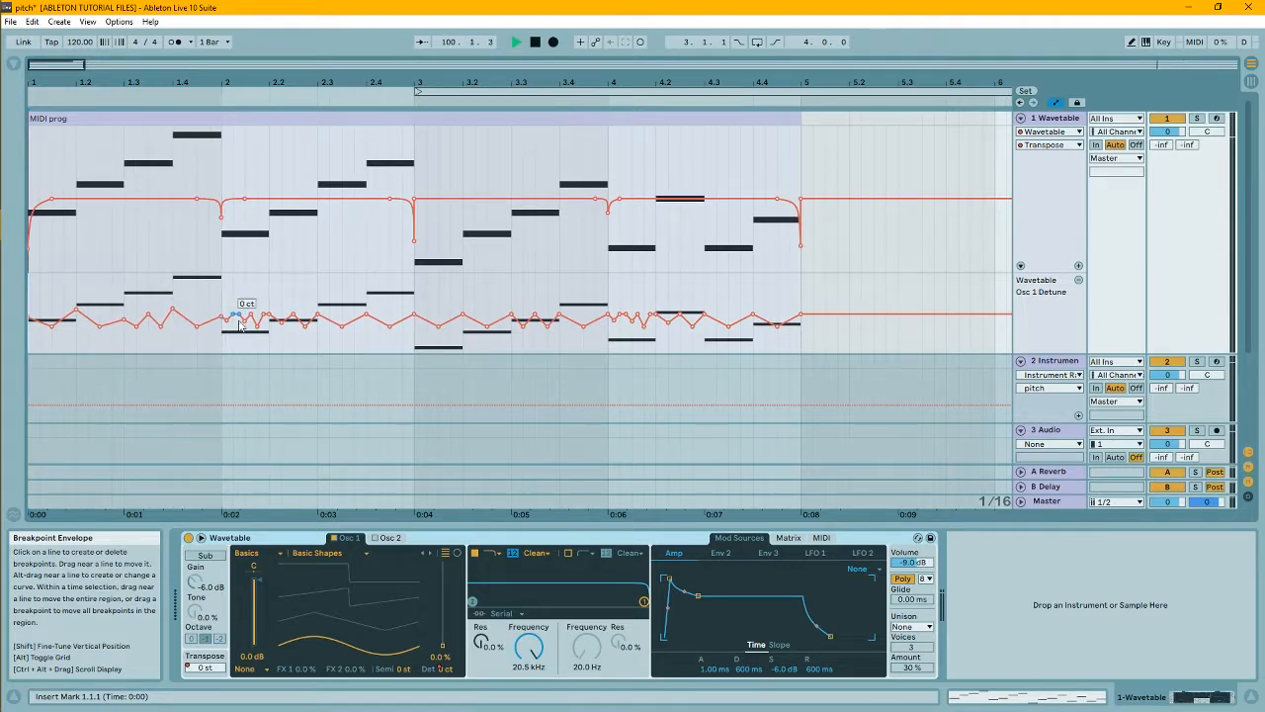
- Raise individual peaks of the Osc 1 Detune envelope slightly above 0 ct, including the one at 4.4
{"action": "left_click_drag", "start_coordinate": [412, 304], "coordinate": [34, 306]}
{"action": "left_click", "coordinate": [462, 314]}
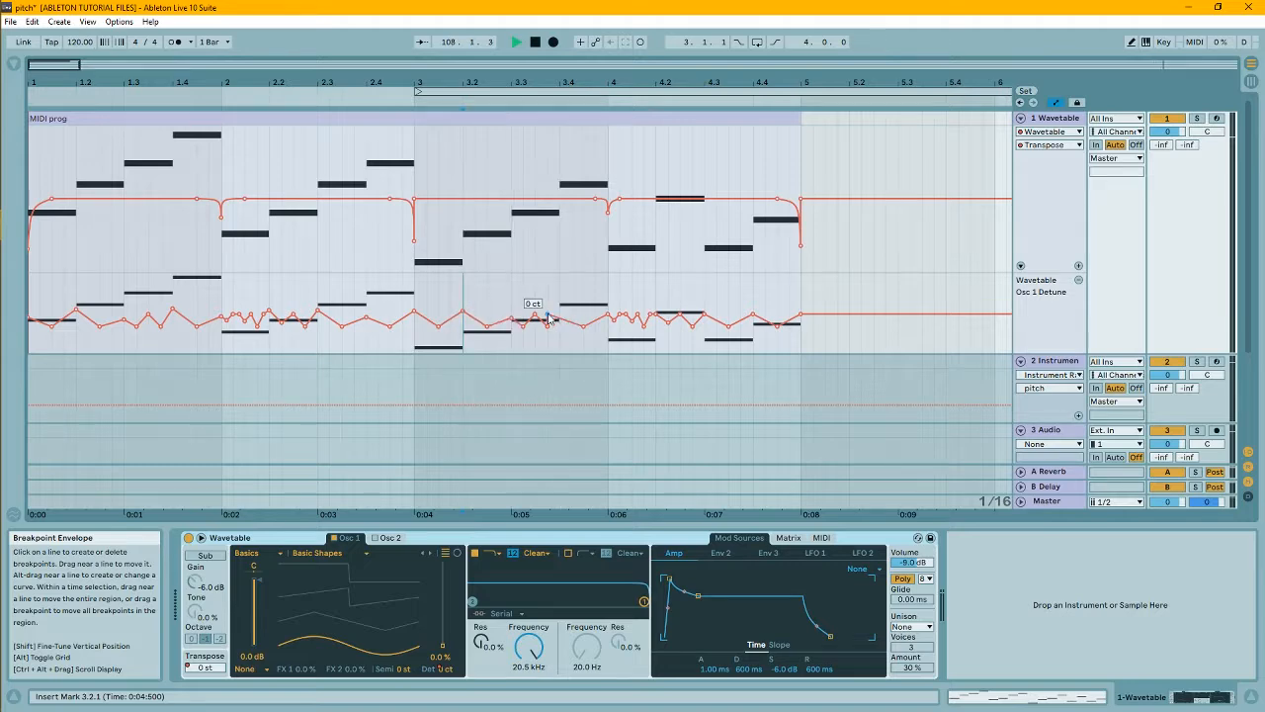
{"action": "left_click_drag", "start_coordinate": [753, 311], "coordinate": [753, 308]}
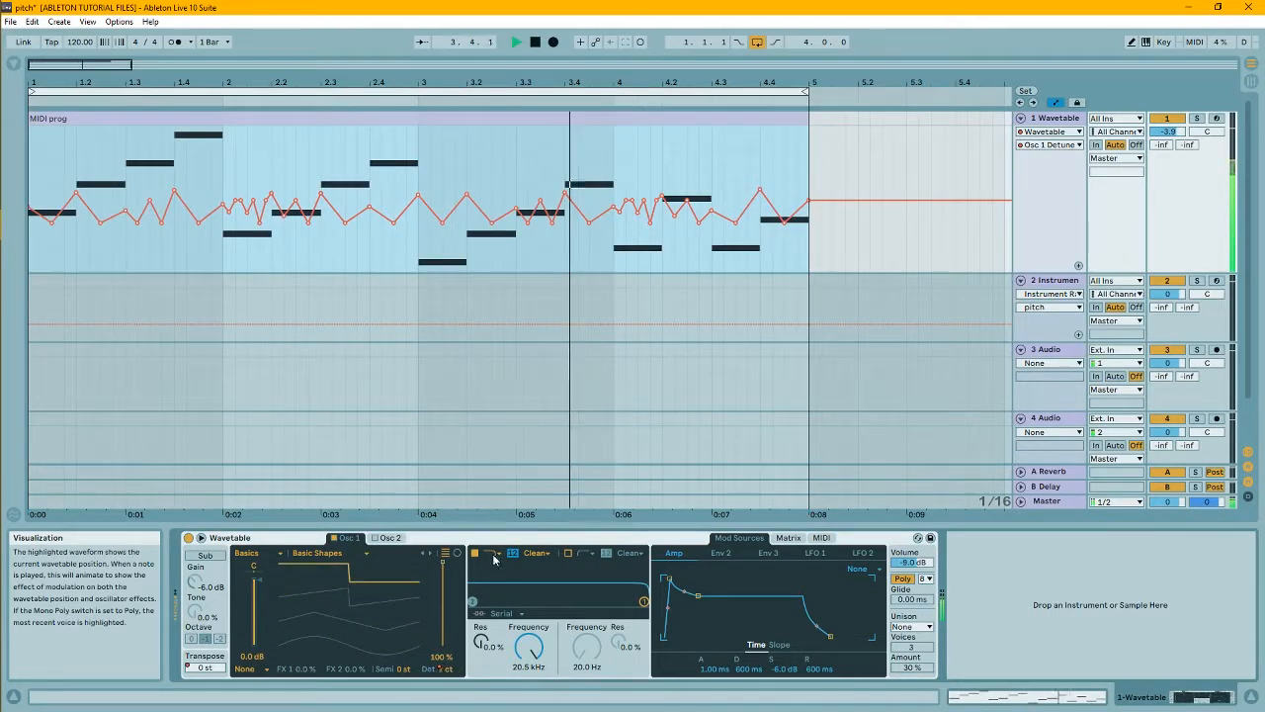
- Duplicate the Wavetable track and lower the copy's whole Osc 1 Detune envelope, bringing its peak at 4.4 to about -7 ct
{"action": "left_click", "coordinate": [1056, 119]}
{"action": "key", "text": "ctrl+d"}
{"action": "left_click", "coordinate": [257, 286]}
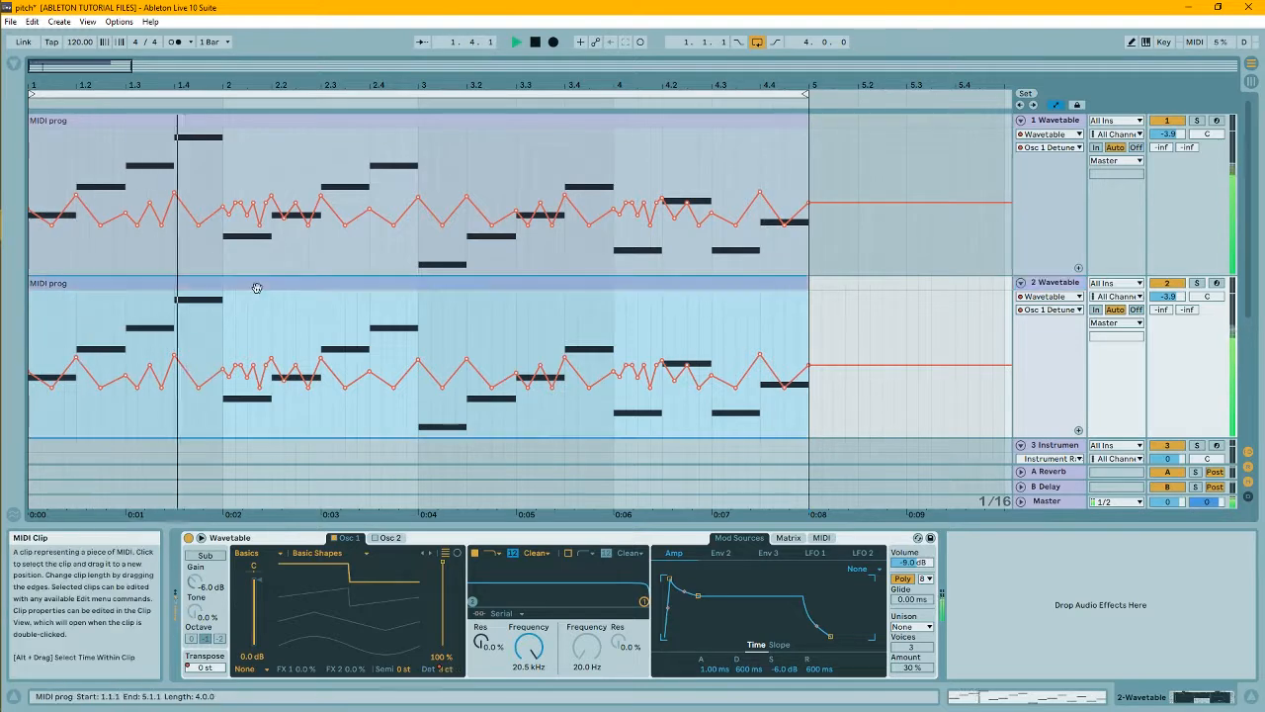
{"action": "left_click_drag", "start_coordinate": [45, 353], "coordinate": [756, 385]}
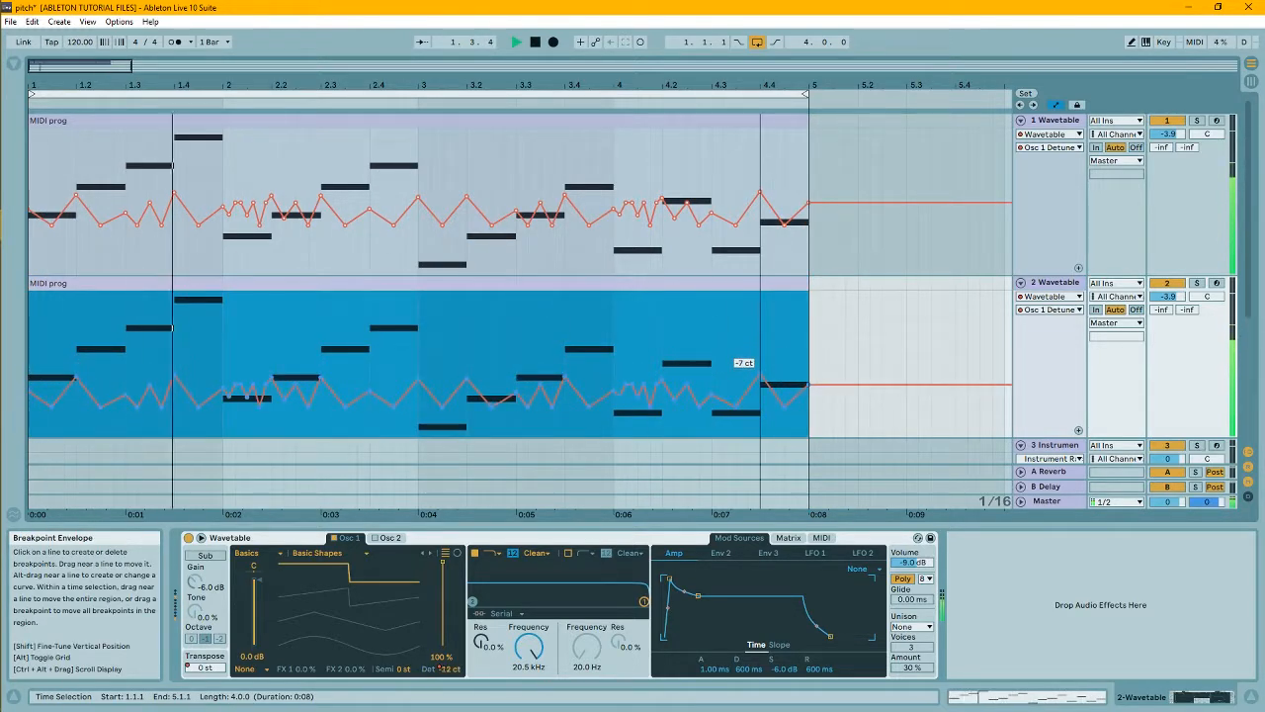
- Duplicate the second Wavetable track and delete all notes from the new copy's MIDI clip
{"action": "left_click", "coordinate": [1055, 283]}
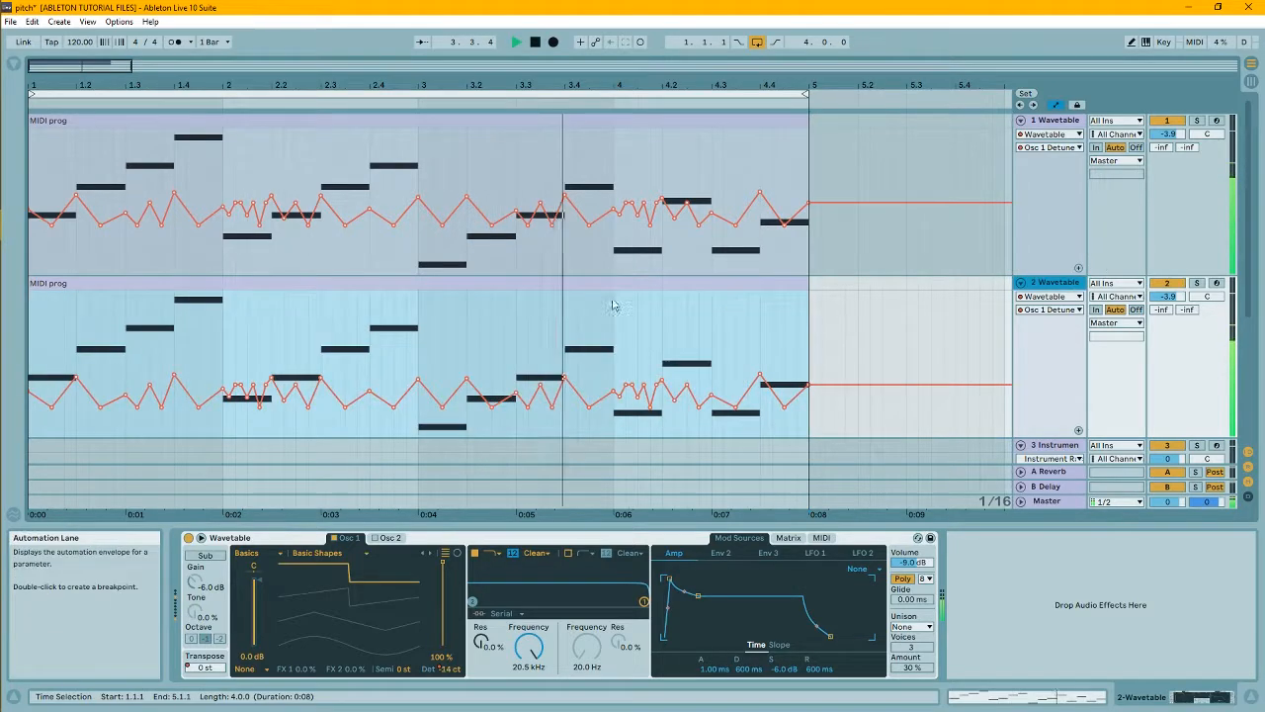
{"action": "key", "text": "ctrl+d"}
{"action": "left_click", "coordinate": [215, 294]}
{"action": "double_click", "coordinate": [215, 294]}
{"action": "left_click_drag", "start_coordinate": [519, 525], "coordinate": [519, 265]}
{"action": "left_click", "coordinate": [493, 559]}
{"action": "scroll", "coordinate": [492, 563], "scroll_direction": "up", "scroll_amount": 1}
{"action": "key", "text": "ctrl+a"}
{"action": "key", "text": "Delete"}
{"action": "key", "text": "space"}
- Write a four-bar melody in the third track's clip: G3, A3, B3, D4, D4, C4, F4, E4, D4, C4, B3
{"action": "mouse_move", "coordinate": [397, 425]}
{"action": "left_mouse_down"}
{"action": "mouse_move", "coordinate": [441, 423]}
{"action": "mouse_move", "coordinate": [603, 353]}
{"action": "mouse_move", "coordinate": [710, 354]}
{"action": "mouse_move", "coordinate": [929, 393]}
{"action": "mouse_move", "coordinate": [1037, 436]}
{"action": "mouse_move", "coordinate": [1216, 454]}
{"action": "left_mouse_up"}
{"action": "double_click", "coordinate": [614, 354]}
{"action": "double_click", "coordinate": [721, 372]}
{"action": "scroll", "coordinate": [829, 393], "scroll_direction": "up", "scroll_amount": 2}
{"action": "double_click", "coordinate": [830, 383]}
{"action": "double_click", "coordinate": [880, 393]}
{"action": "double_click", "coordinate": [933, 415]}
{"action": "double_click", "coordinate": [988, 436]}
{"action": "double_click", "coordinate": [1041, 446]}
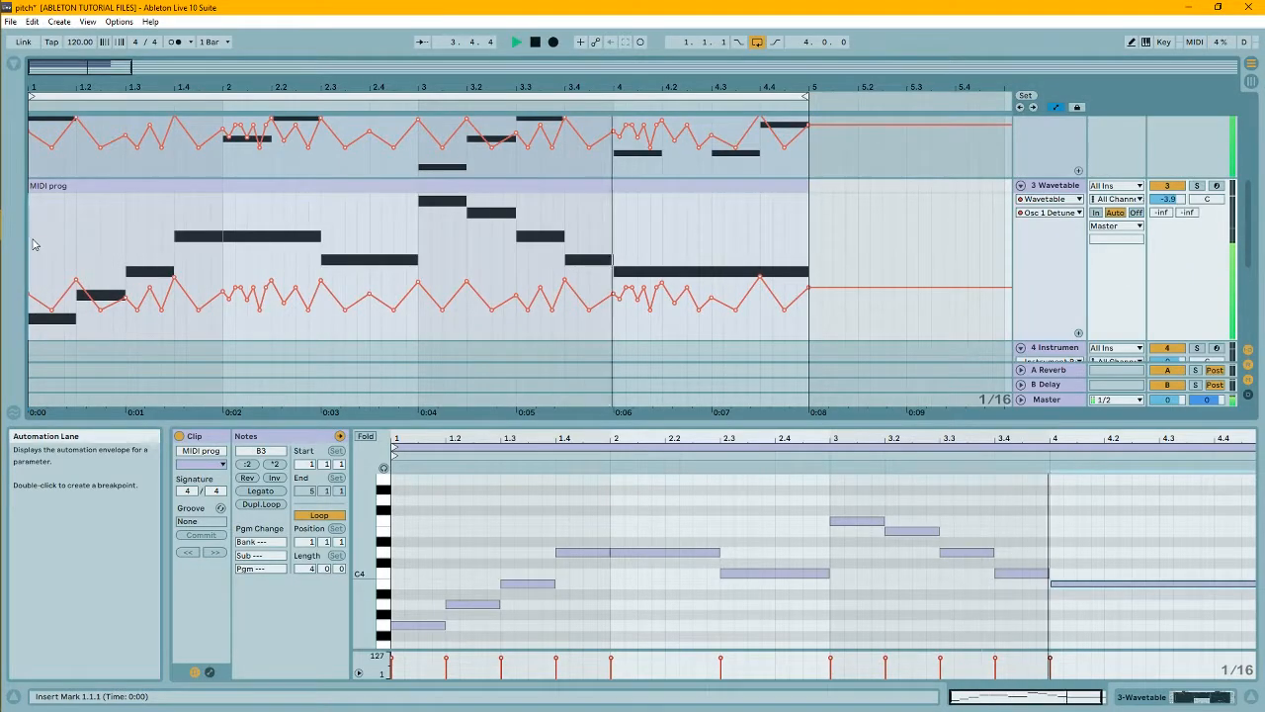
- Raise the whole Osc 1 Detune envelope on the third track and on the second track, whose first dip in beat 1.2 reaches 0 ct
{"action": "left_click_drag", "start_coordinate": [32, 243], "coordinate": [808, 247]}
{"action": "mouse_move", "coordinate": [759, 282]}
{"action": "left_mouse_down"}
{"action": "mouse_move", "coordinate": [759, 241]}
{"action": "mouse_move", "coordinate": [758, 267]}
{"action": "left_mouse_up"}
{"action": "mouse_move", "coordinate": [565, 269]}
{"action": "left_mouse_down"}
{"action": "mouse_move", "coordinate": [565, 329]}
{"action": "mouse_move", "coordinate": [564, 272]}
{"action": "left_mouse_up"}
{"action": "scroll", "coordinate": [691, 233], "scroll_direction": "up", "scroll_amount": 3}
{"action": "left_click_drag", "start_coordinate": [810, 203], "coordinate": [102, 251]}
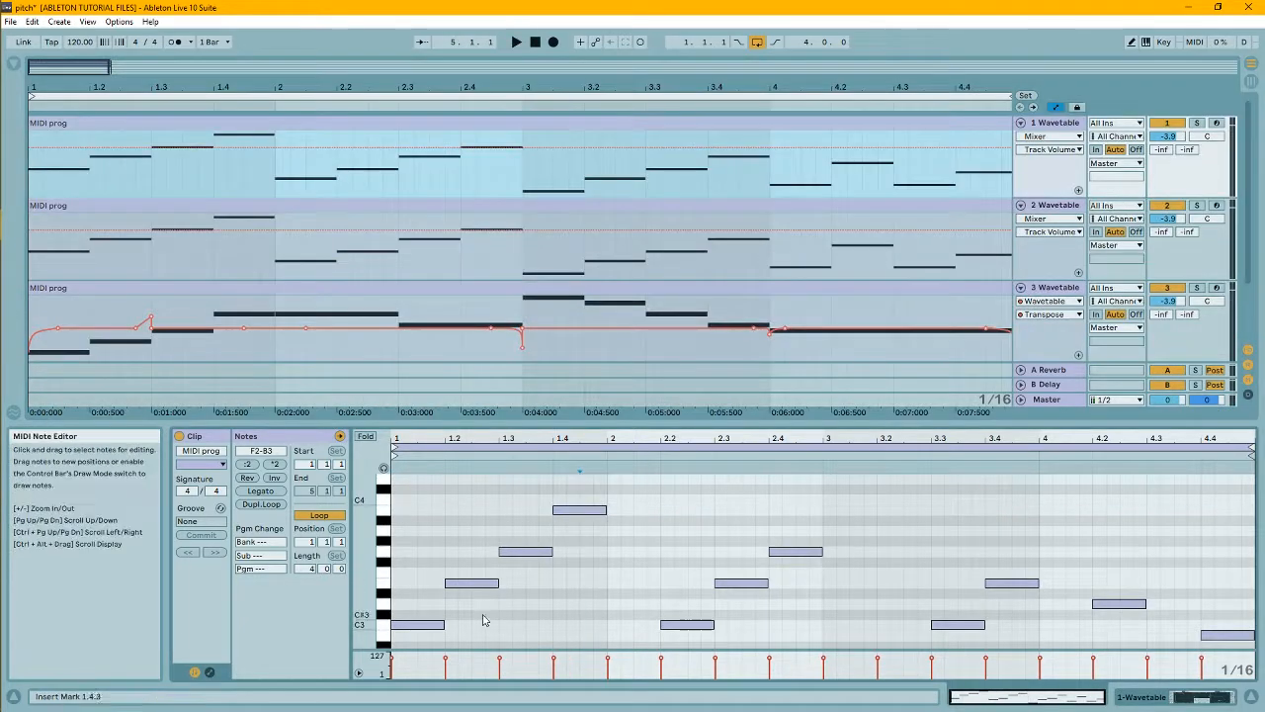
- Lower the velocities in the first track's clip, except the opening notes of bars 1 and 3, and copy the clip onto the second track
{"action": "left_click_drag", "start_coordinate": [447, 571], "coordinate": [841, 486]}
{"action": "left_click_drag", "start_coordinate": [903, 630], "coordinate": [1042, 485]}
{"action": "left_click_drag", "start_coordinate": [1115, 643], "coordinate": [1212, 536]}
{"action": "left_click_drag", "start_coordinate": [1129, 542], "coordinate": [1129, 598]}
{"action": "left_click", "coordinate": [632, 593]}
{"action": "left_click", "coordinate": [1060, 615], "text": "shift"}
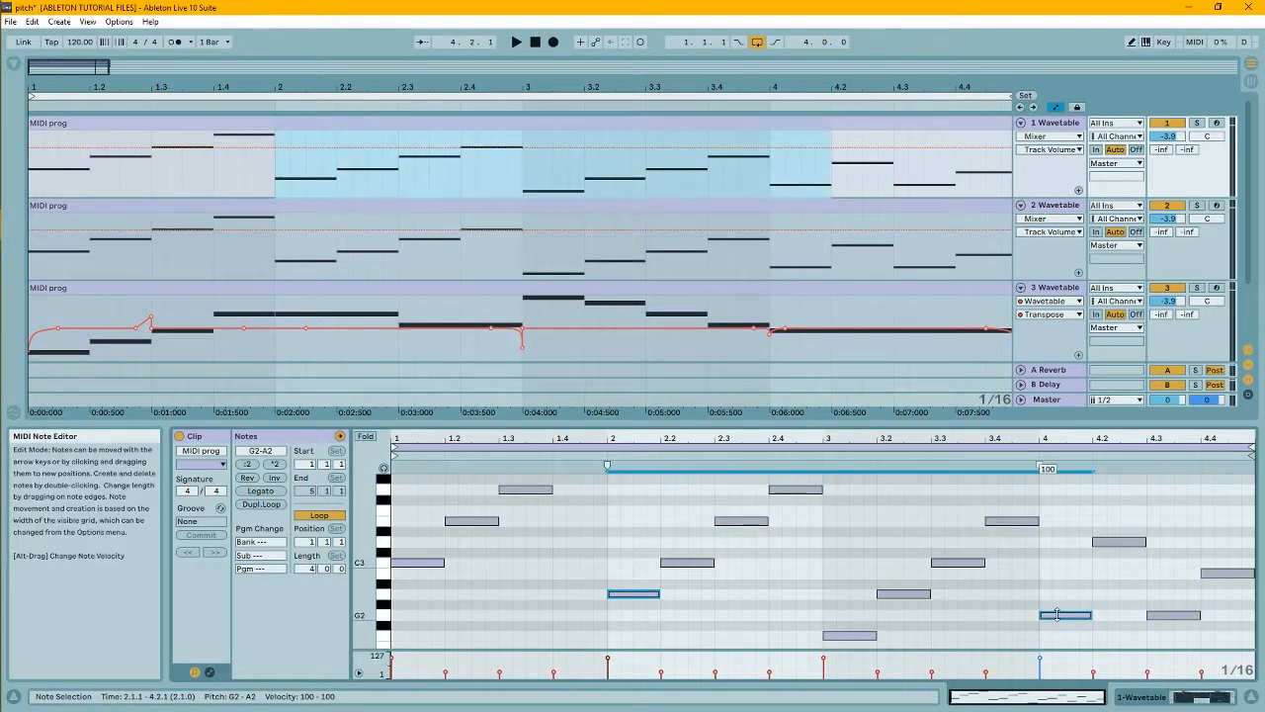
{"action": "left_click_drag", "start_coordinate": [500, 123], "coordinate": [483, 207]}
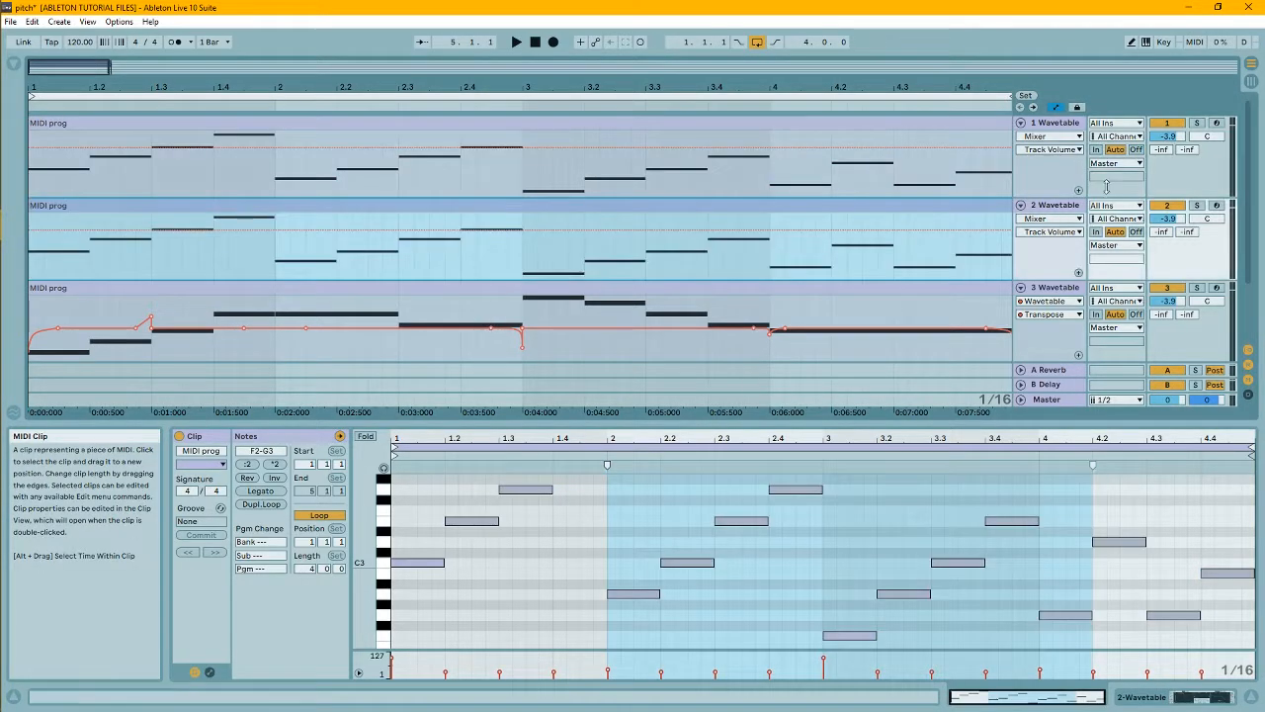
- Set the Osc 1 wavetable position to 0.0 % in the second track's Wavetable
{"action": "double_click", "coordinate": [1048, 125]}
{"action": "left_click", "coordinate": [461, 205]}
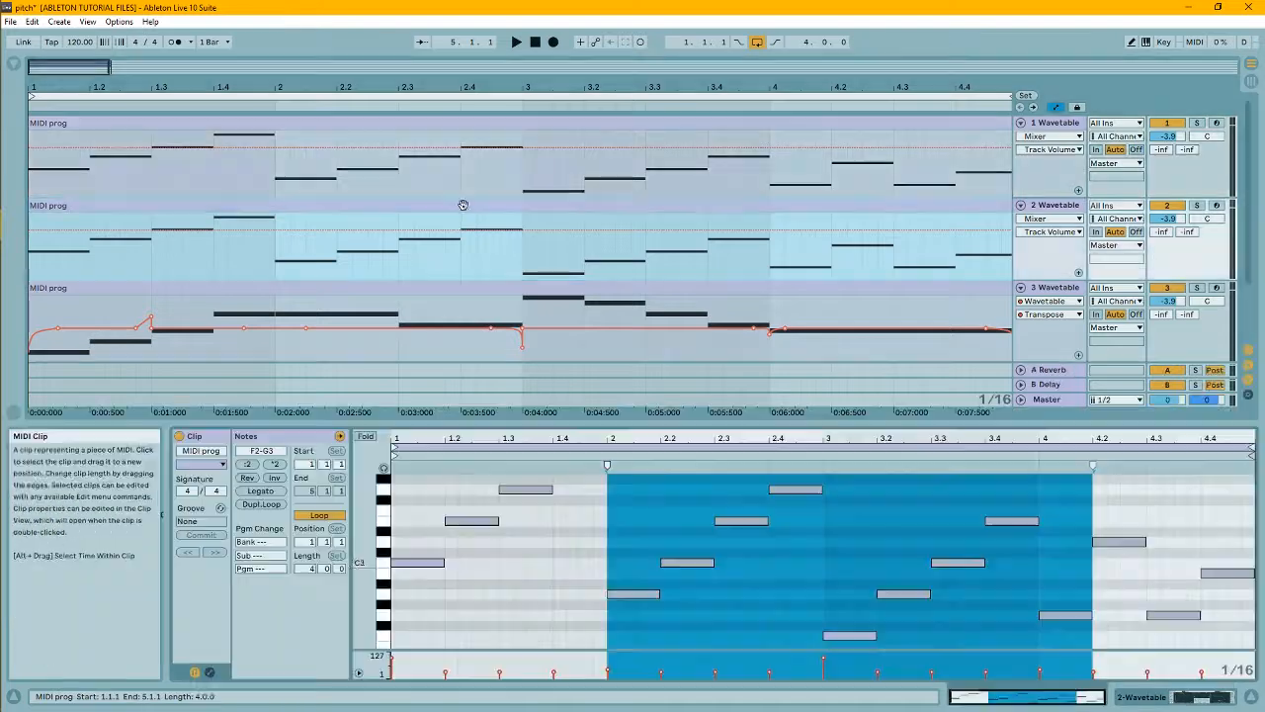
{"action": "double_click", "coordinate": [1053, 206]}
{"action": "left_click_drag", "start_coordinate": [435, 563], "coordinate": [435, 654]}
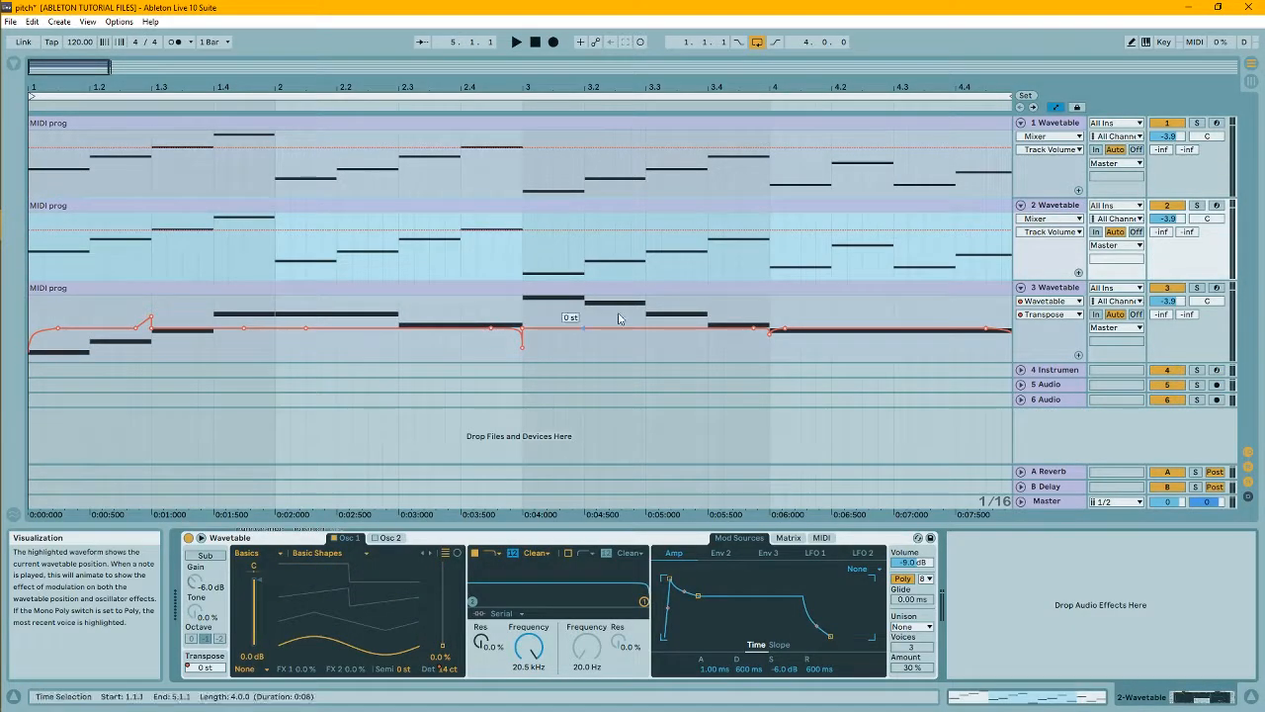
- Delete the Transpose automation of the third track's Wavetable and show its Osc 1 Detune envelope
{"action": "left_click", "coordinate": [1056, 288]}
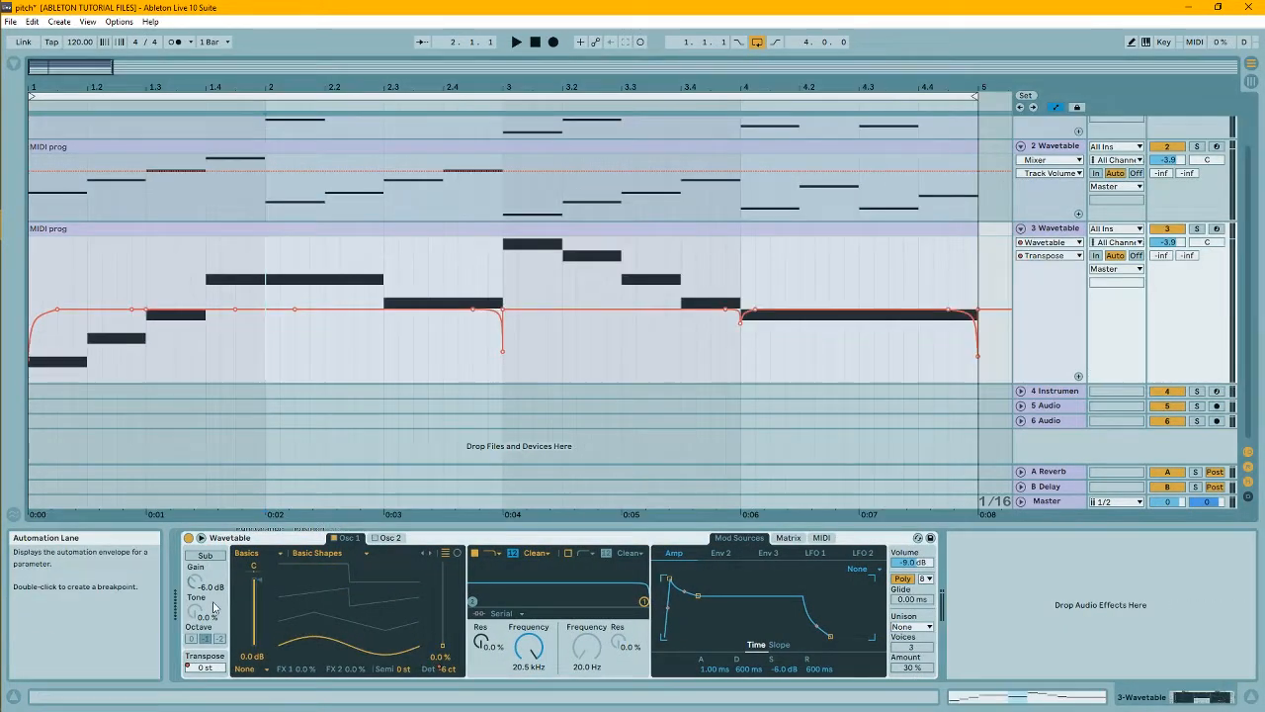
{"action": "right_click", "coordinate": [205, 666]}
{"action": "left_click", "coordinate": [233, 624]}
{"action": "right_click", "coordinate": [447, 671]}
{"action": "left_click", "coordinate": [481, 586]}
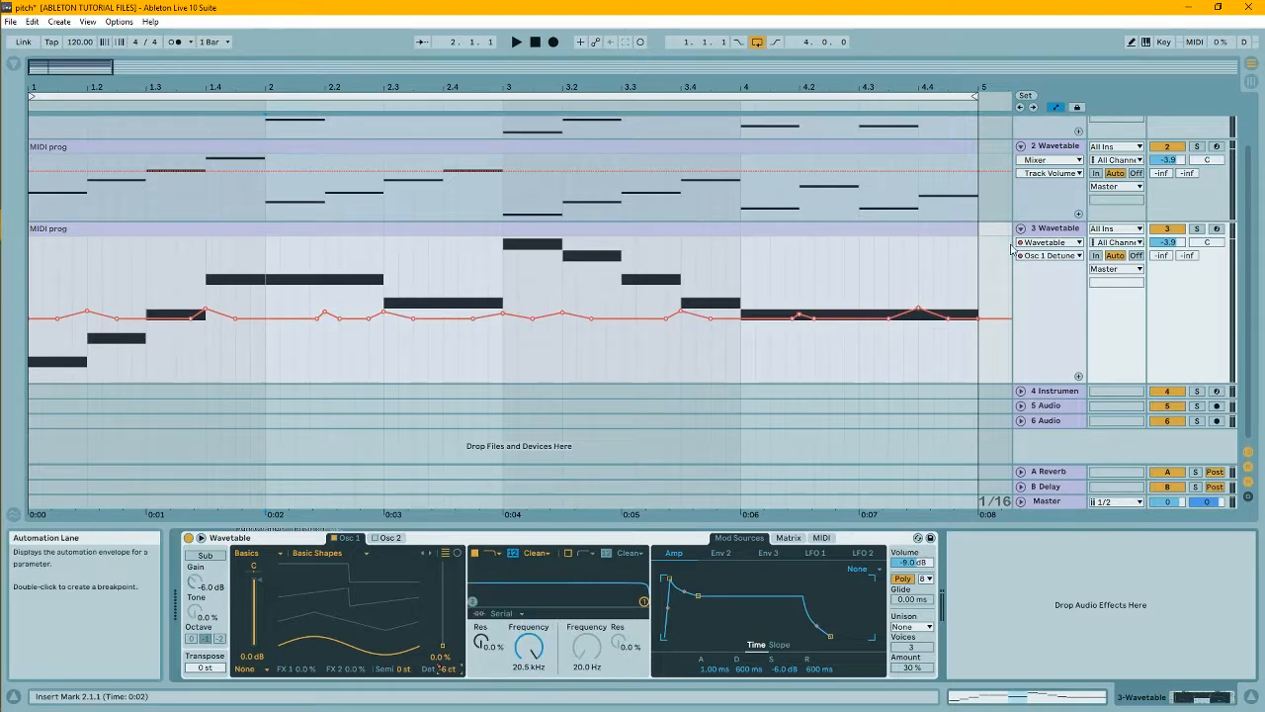
- Reduce the third track's whole Osc 1 Detune envelope to shallow swings around the centre of its range
{"action": "left_click", "coordinate": [99, 370]}
{"action": "key", "text": "ctrl+a"}
{"action": "mouse_move", "coordinate": [370, 322]}
{"action": "left_mouse_down"}
{"action": "mouse_move", "coordinate": [369, 259]}
{"action": "mouse_move", "coordinate": [369, 316]}
{"action": "left_mouse_up"}
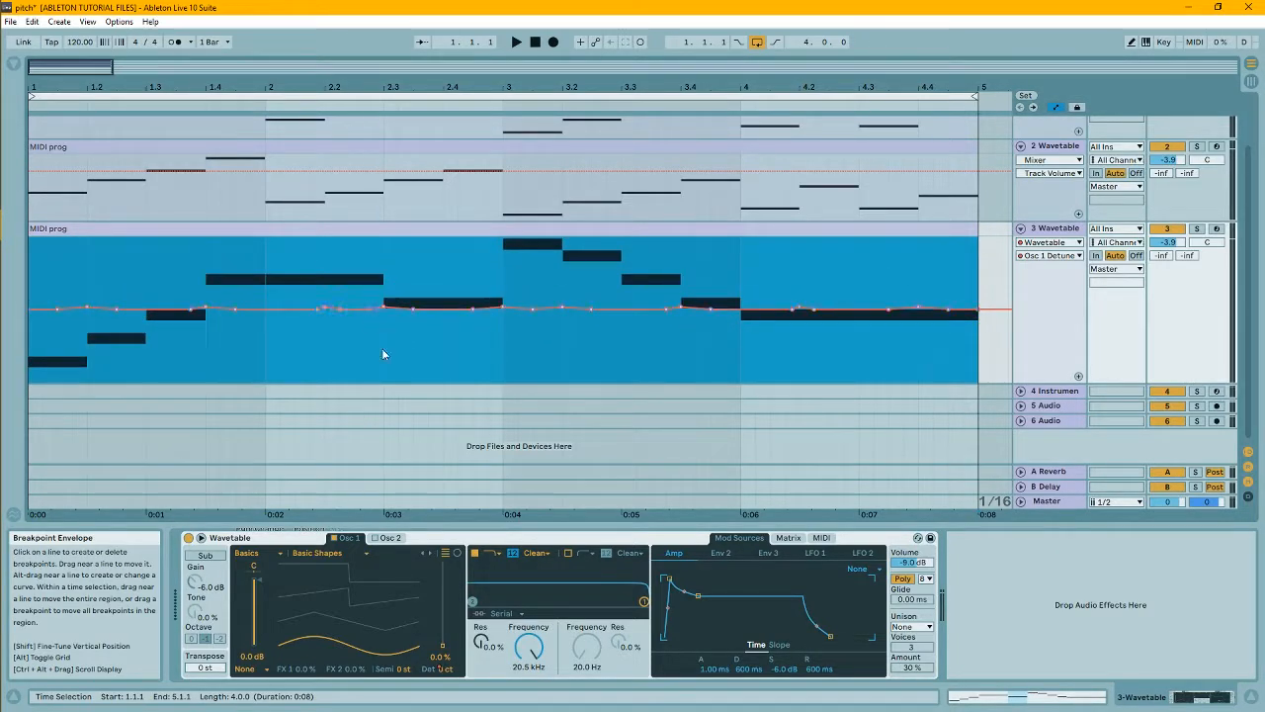
- In the third track's melody clip, raise the note at beat 2.3 to D4 and the long bar-4 note to C4
{"action": "left_click", "coordinate": [1058, 230]}
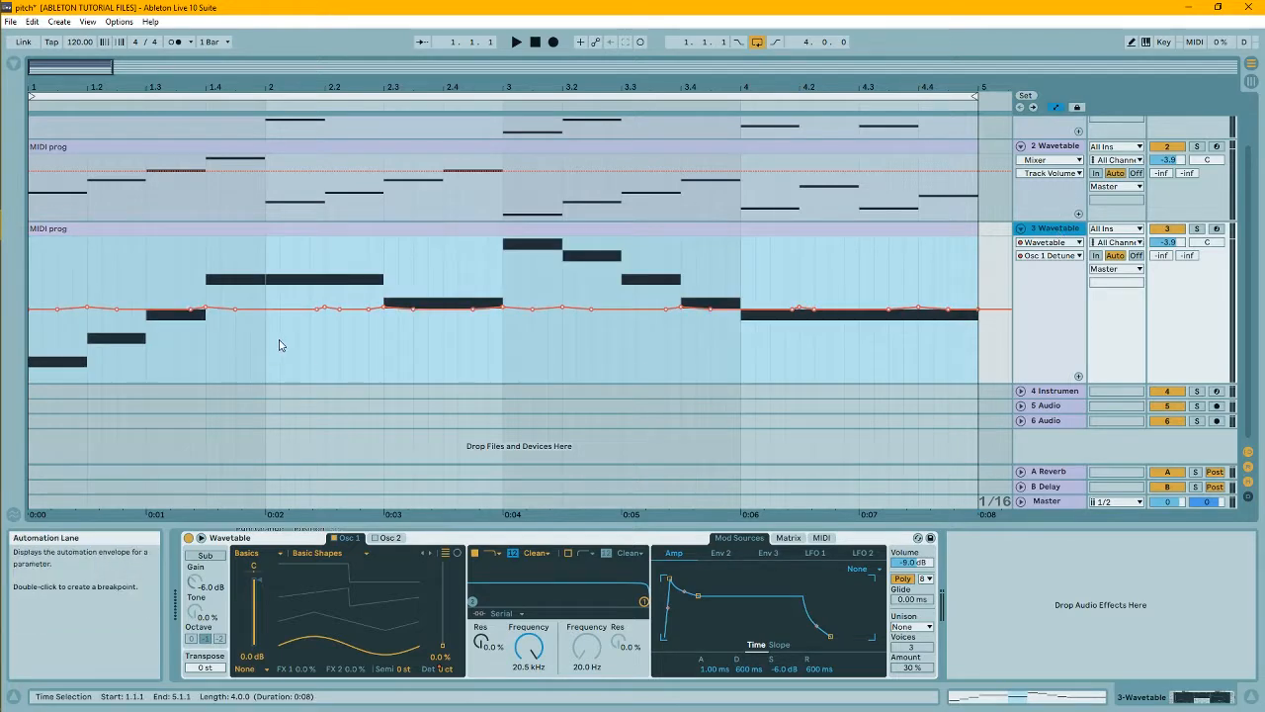
{"action": "double_click", "coordinate": [348, 227]}
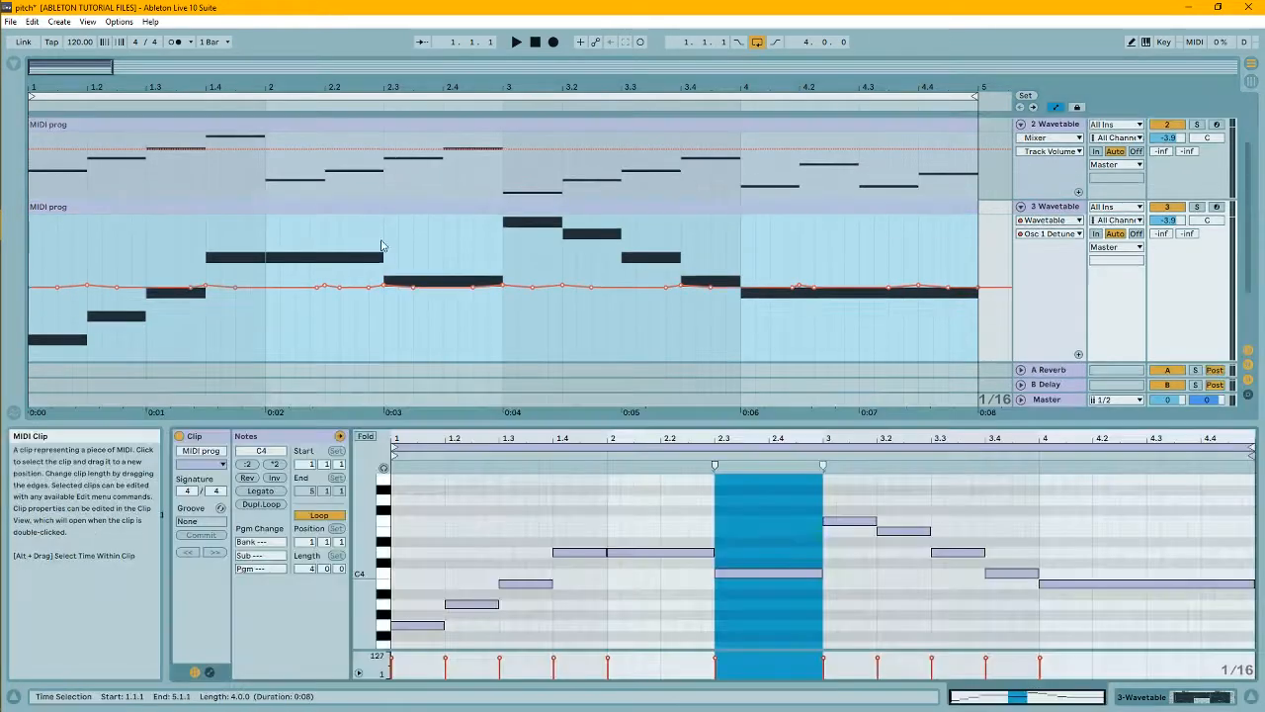
{"action": "left_click", "coordinate": [784, 573]}
{"action": "left_click_drag", "start_coordinate": [770, 579], "coordinate": [771, 559]}
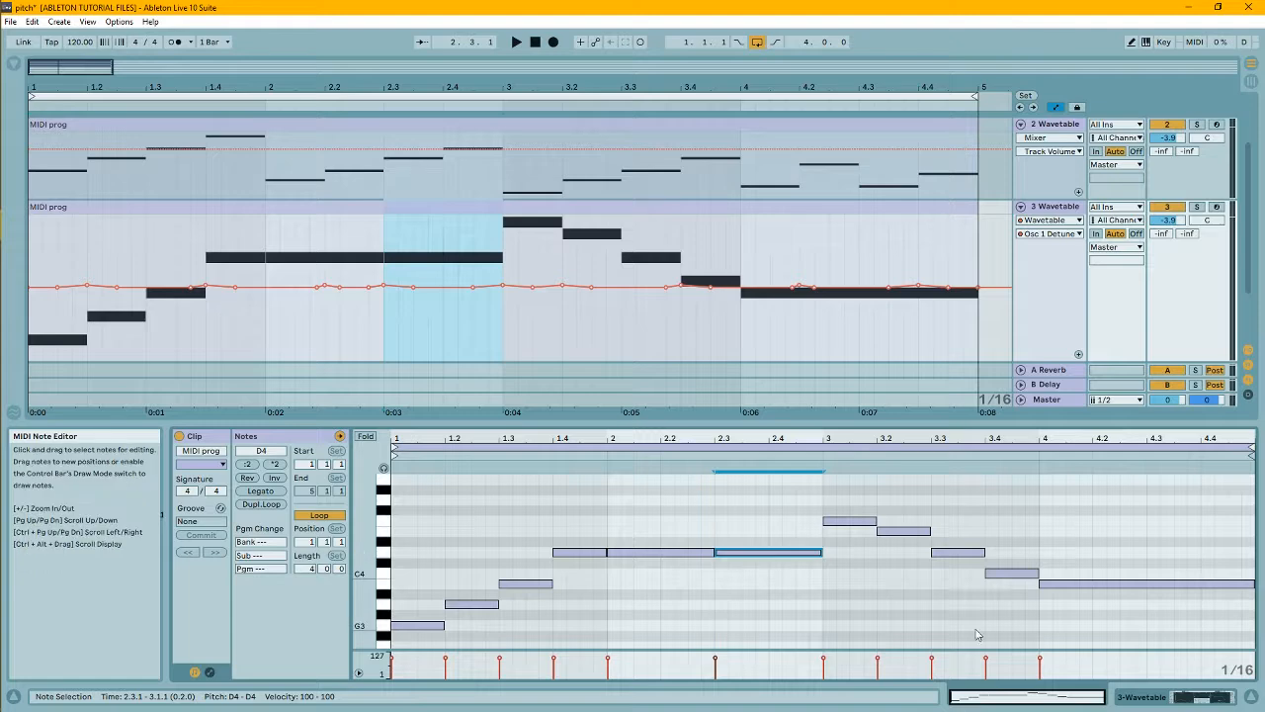
{"action": "left_click", "coordinate": [1157, 584]}
{"action": "key", "text": "Up"}
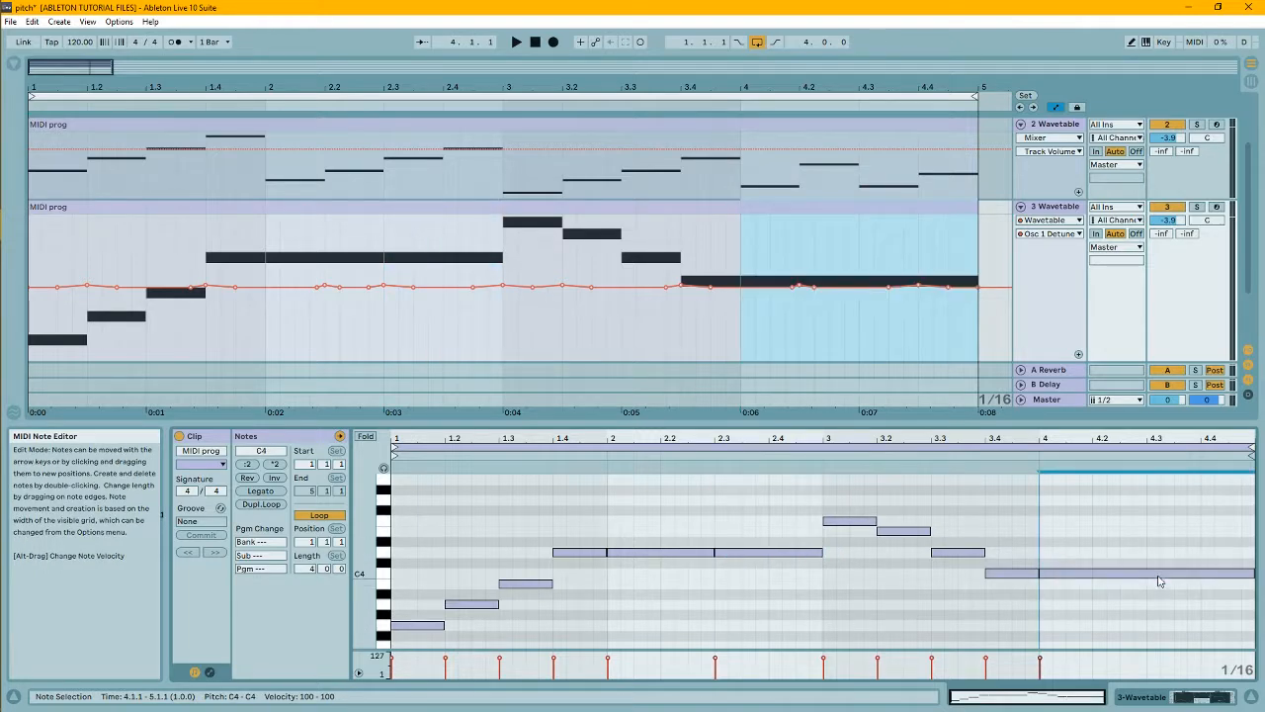
- Load GRM FreqShift Stereo from the GRM collection onto the third track and show its Freq Scale automation
{"action": "key", "text": "ctrl+alt+b"}
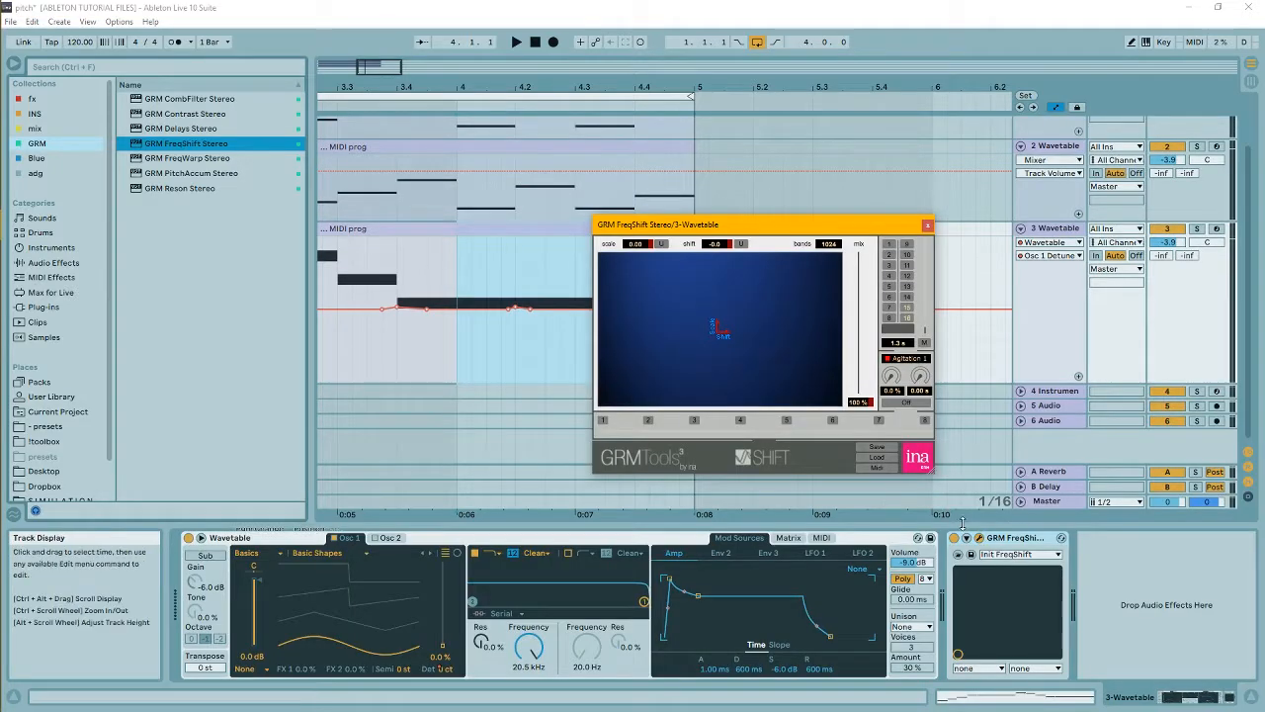
{"action": "left_click", "coordinate": [968, 539]}
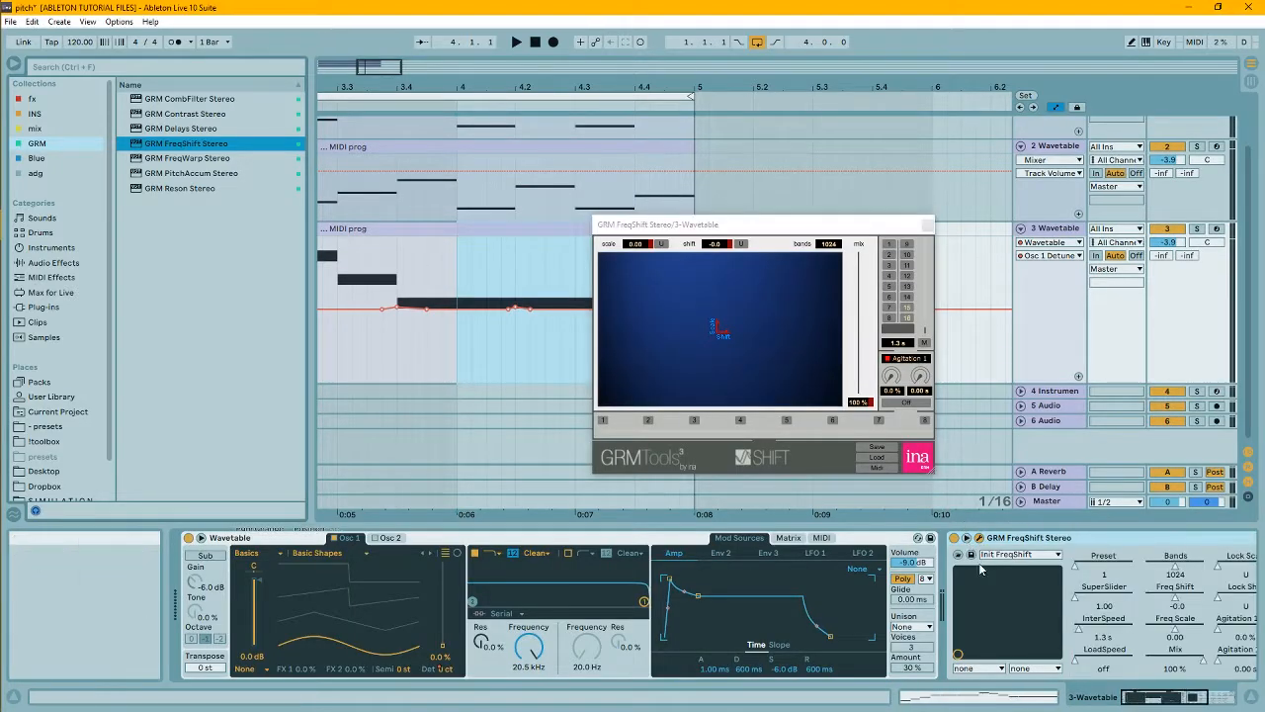
{"action": "right_click", "coordinate": [1174, 630]}
{"action": "left_click", "coordinate": [1151, 639]}
{"action": "key", "text": "ctrl+alt+b"}
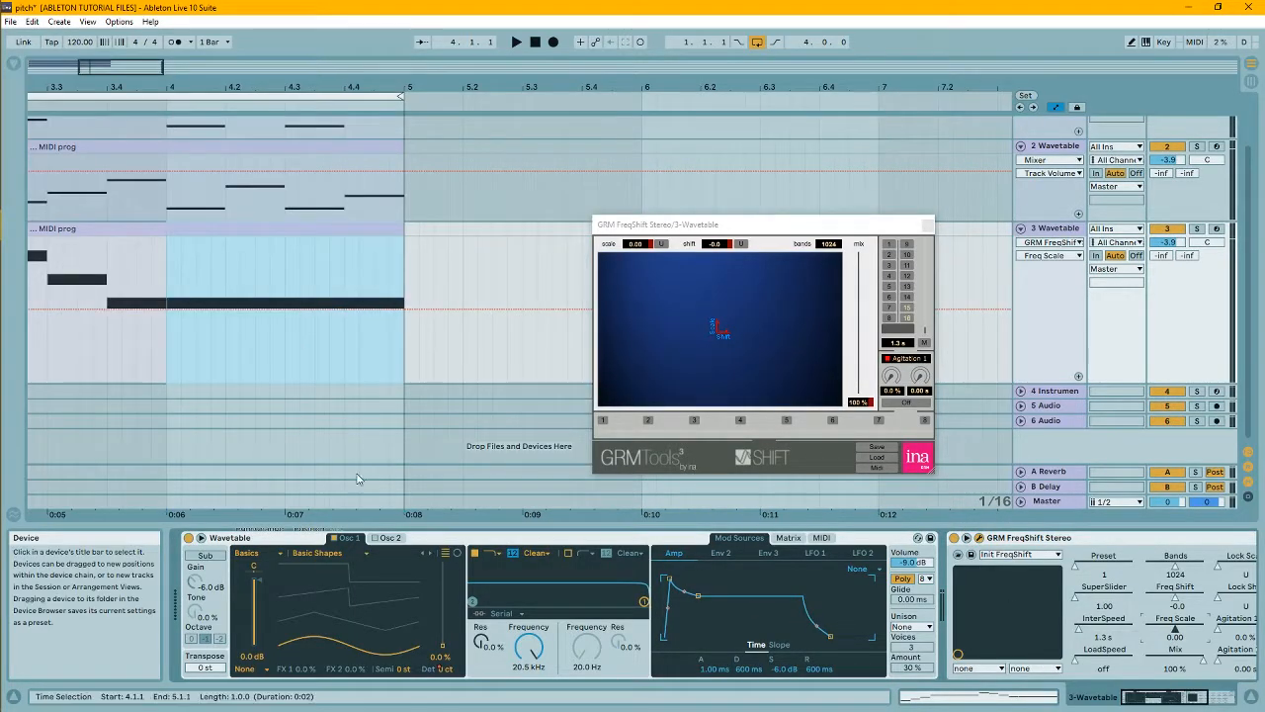
{"action": "left_click", "coordinate": [927, 225]}
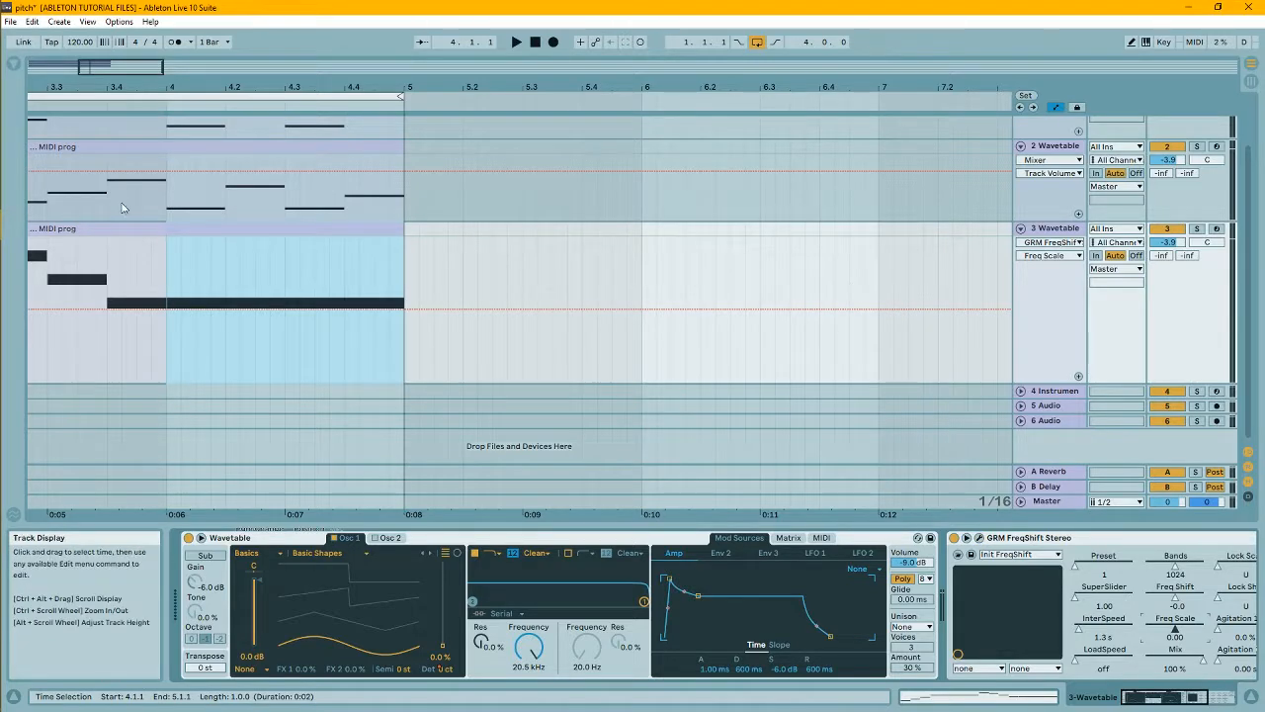
- Shape the Freq Scale envelope with a curved dip from beat 2.2 back up at bar 3, and a drop to about -1.04 at bar 4
{"action": "left_click_drag", "start_coordinate": [138, 70], "coordinate": [92, 71]}
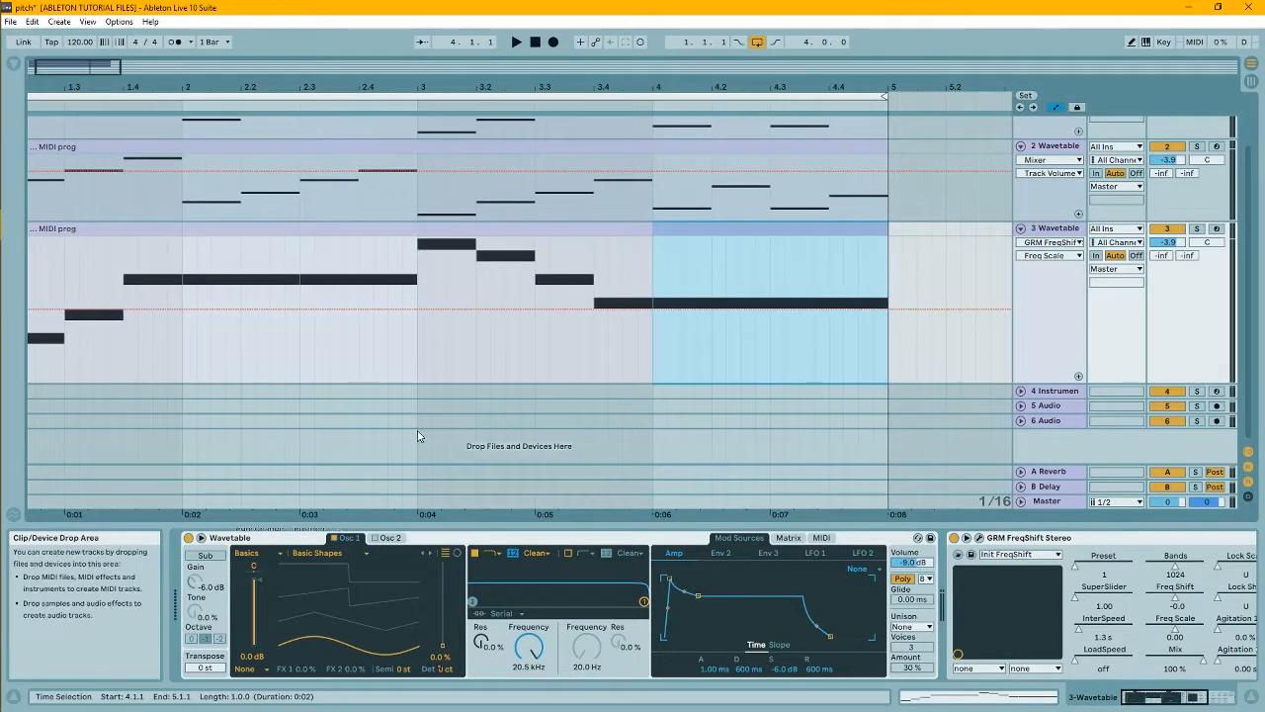
{"action": "left_click", "coordinate": [285, 310]}
{"action": "left_click", "coordinate": [416, 309]}
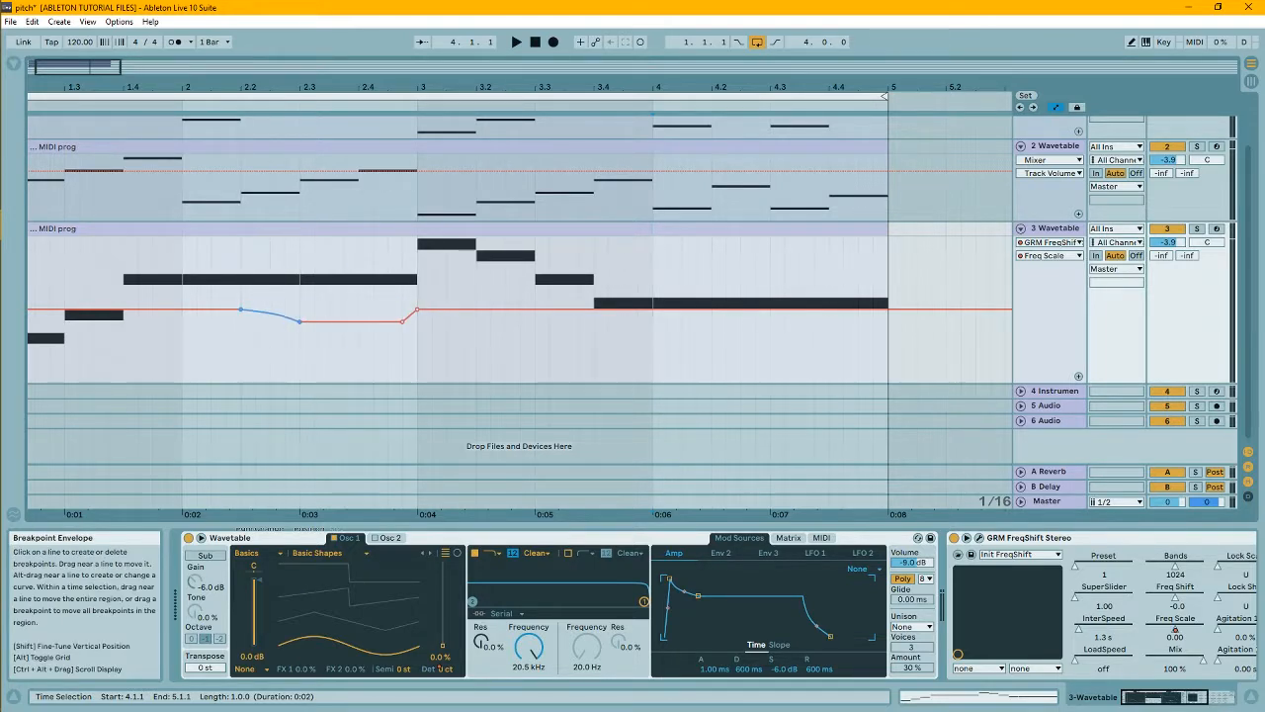
{"action": "left_click", "coordinate": [657, 312]}
{"action": "left_click", "coordinate": [887, 311]}
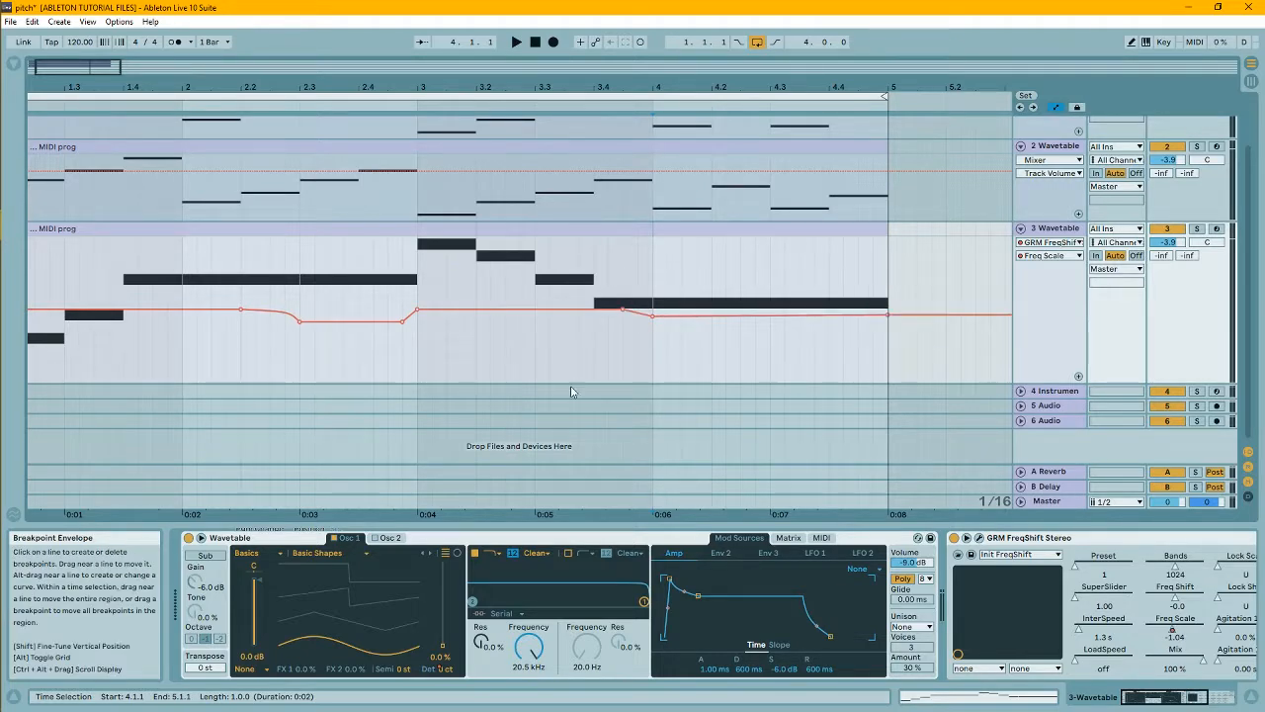
- Add IL Maximus after GRM FreqShift Stereo on the melody track, lower its master curve's knee point and play the arrangement
{"action": "key", "text": "ctrl+alt+b"}
{"action": "left_click_drag", "start_coordinate": [166, 248], "coordinate": [1218, 593]}
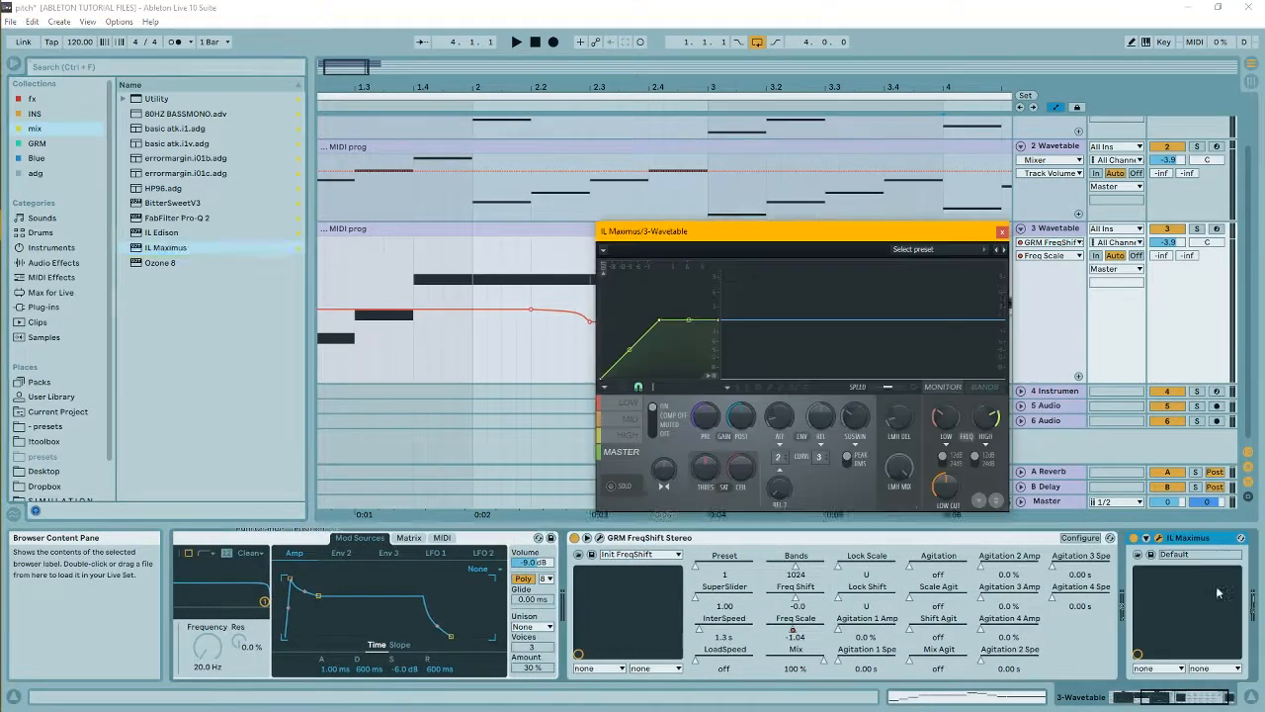
{"action": "key", "text": "ctrl+alt+b"}
{"action": "left_click_drag", "start_coordinate": [662, 323], "coordinate": [632, 362]}
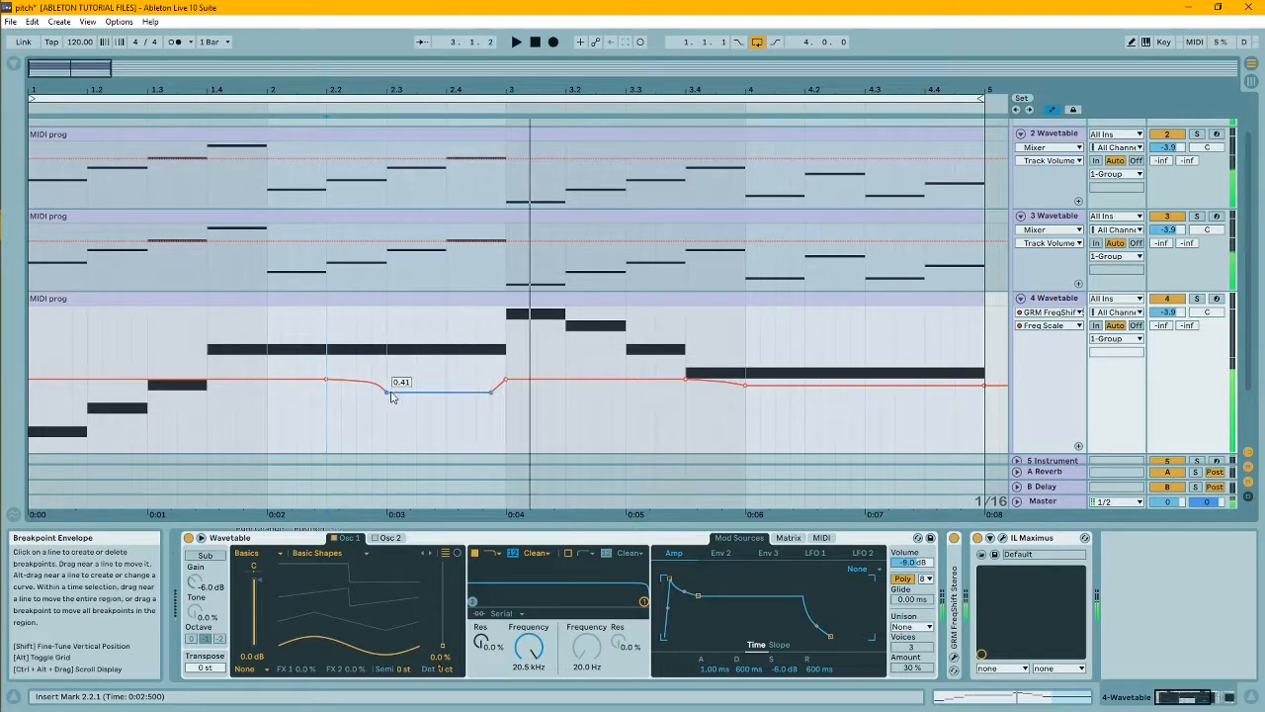
{"action": "key", "text": "space"}
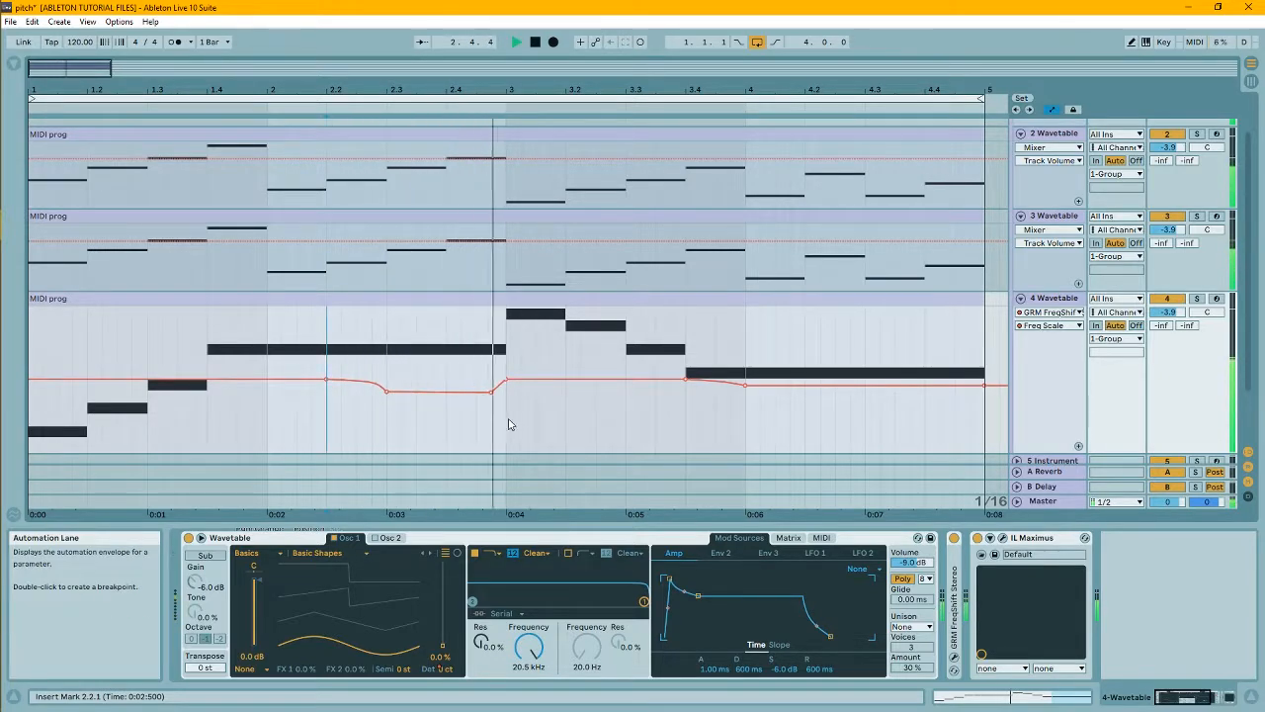